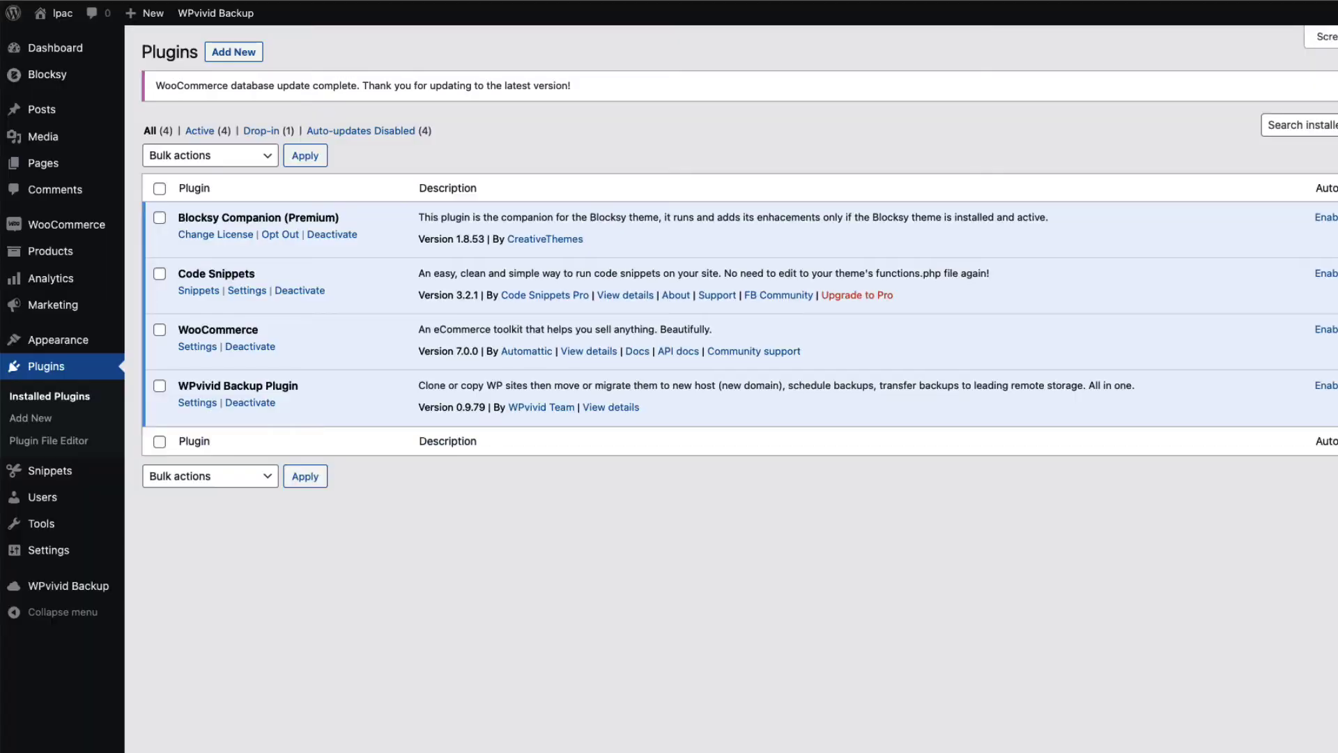
Find the WP-Optimize – Cache, Clean, Compress plugin by searching for "wp optimize", and install and activate it
{"action": "left_click", "coordinate": [233, 51]}
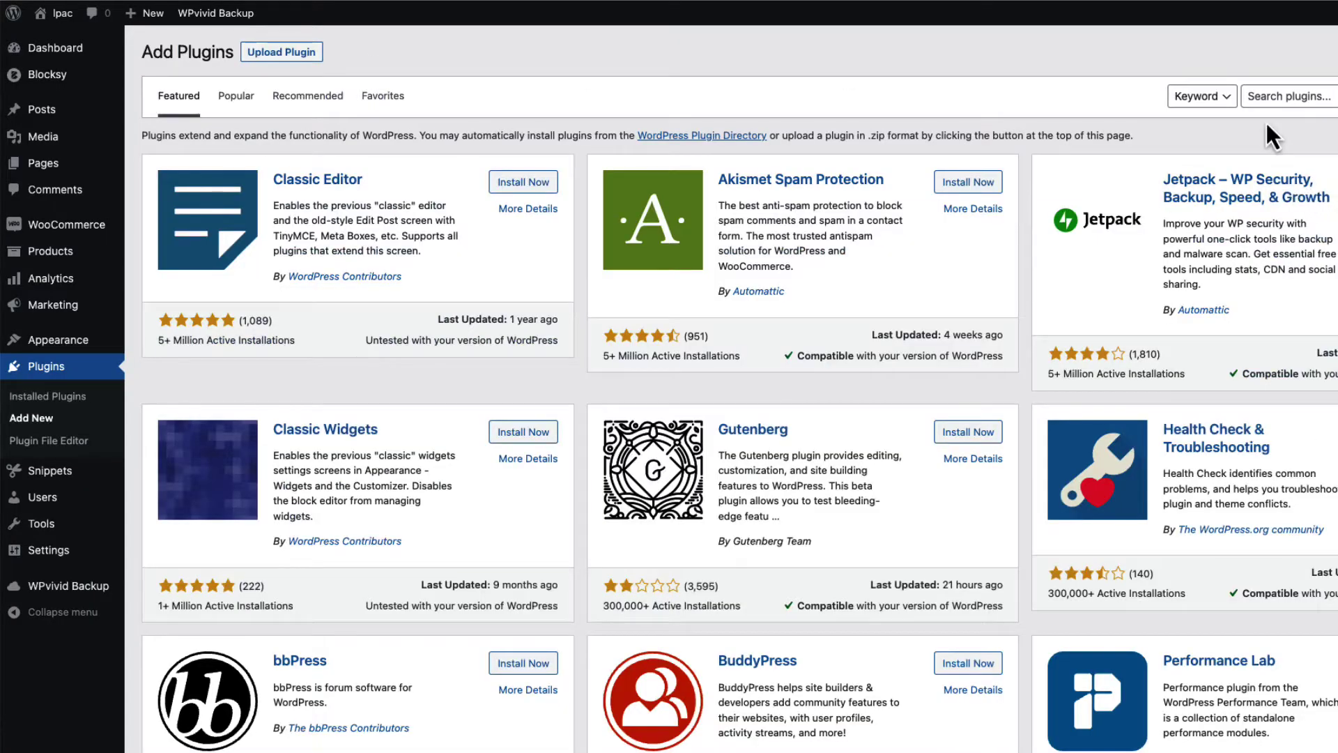
{"action": "left_click", "coordinate": [1281, 96]}
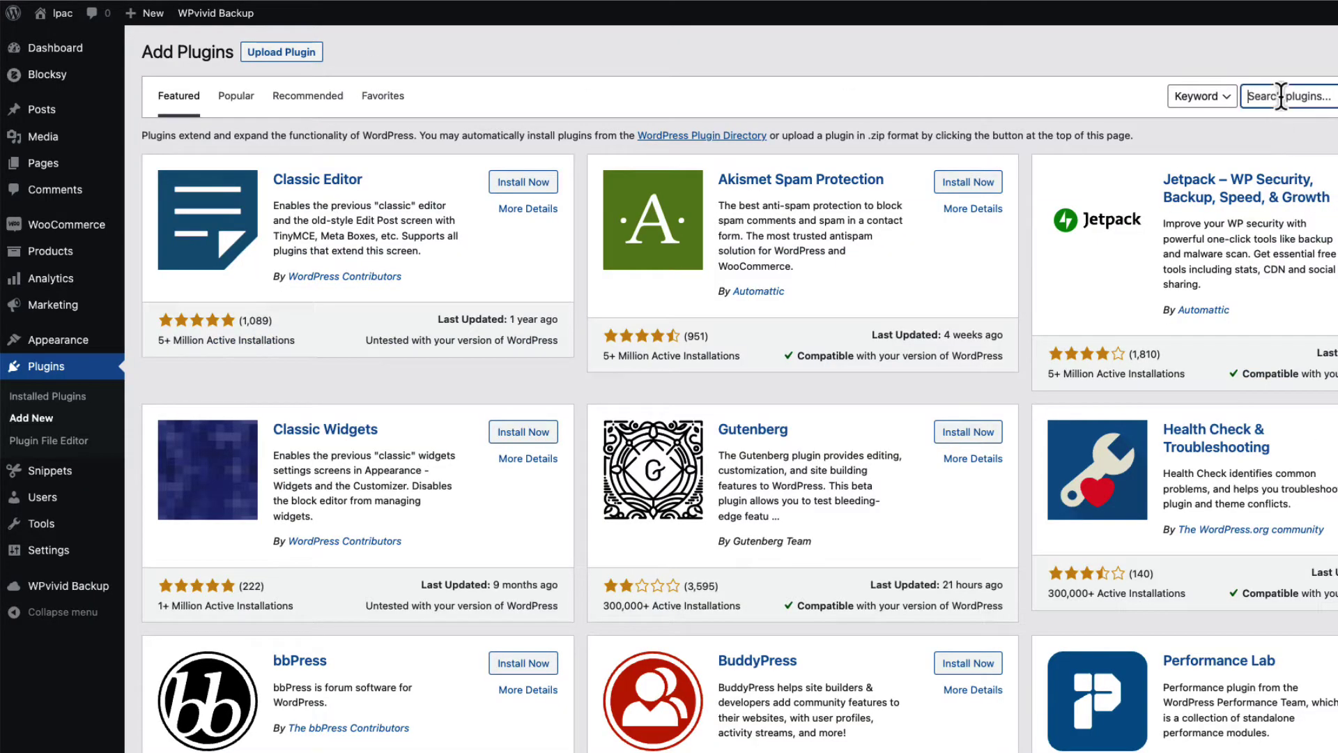
{"action": "type", "text": "wp optimize"}
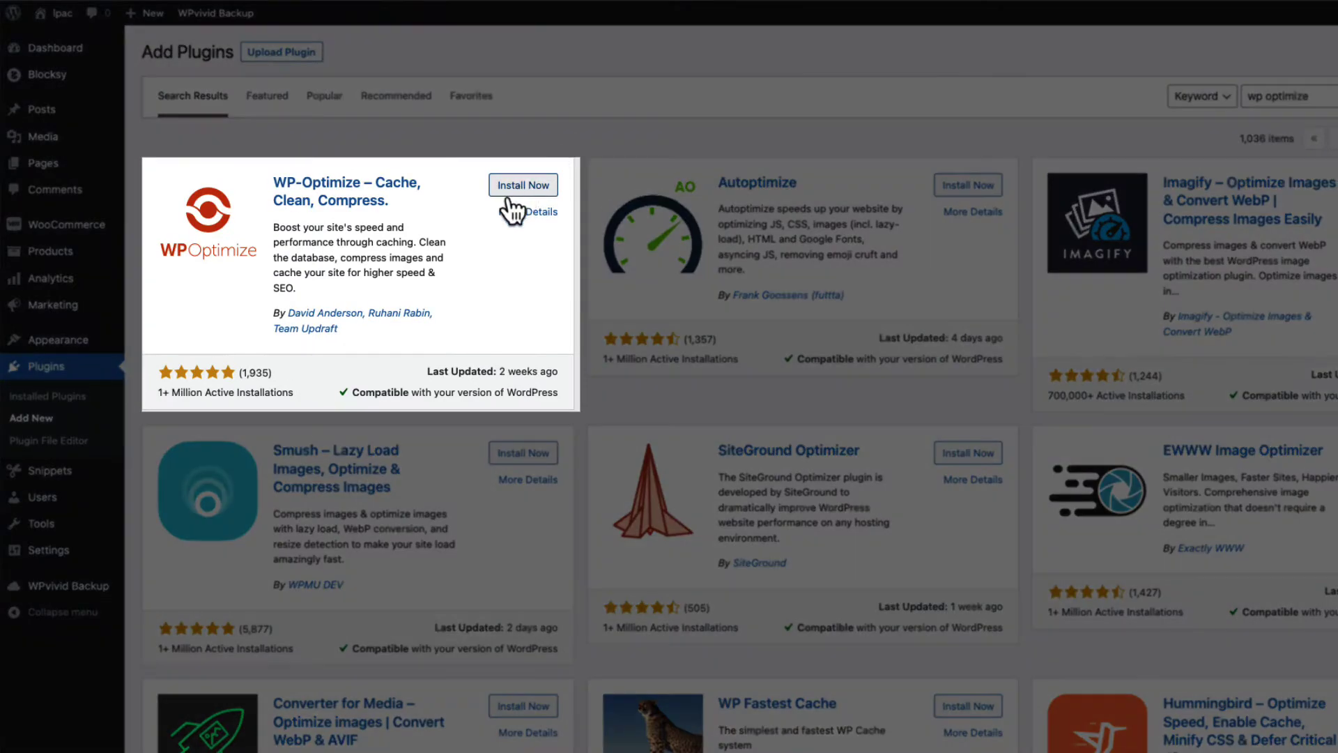
{"action": "left_click", "coordinate": [522, 189]}
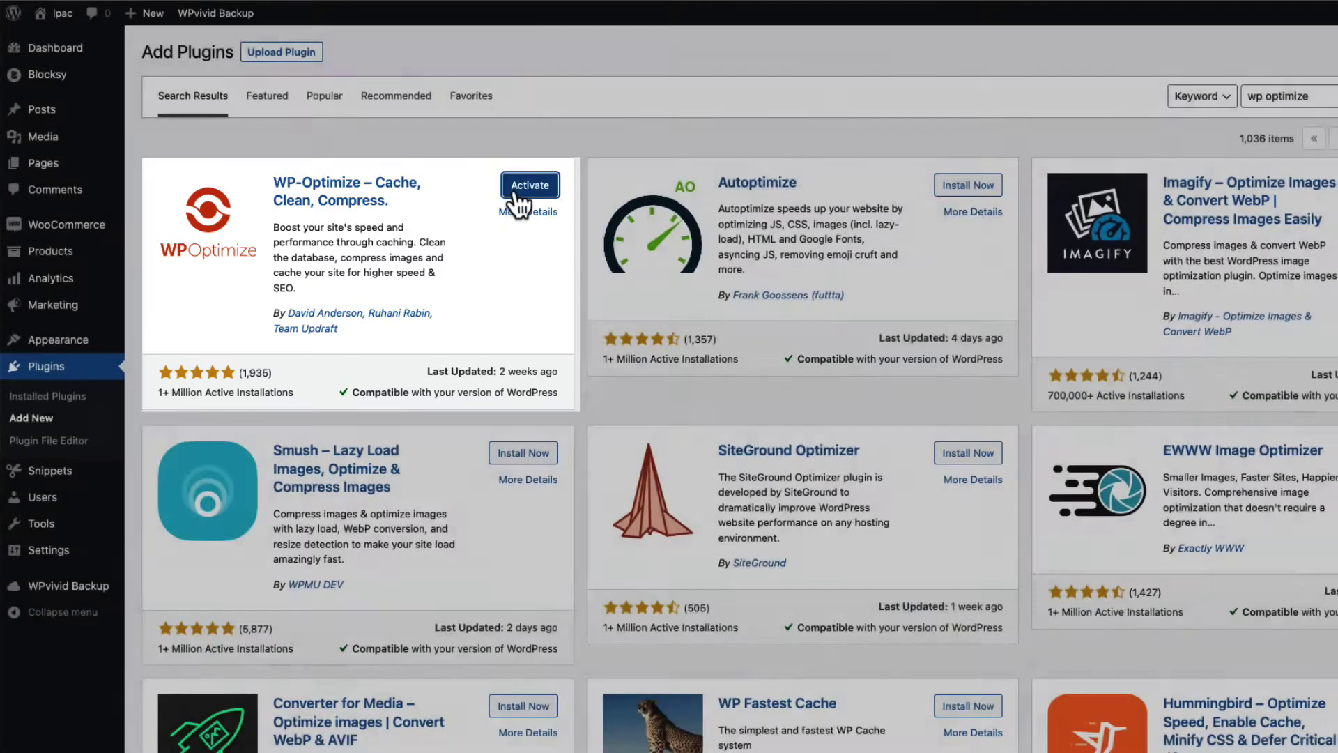
{"action": "left_click", "coordinate": [516, 189]}
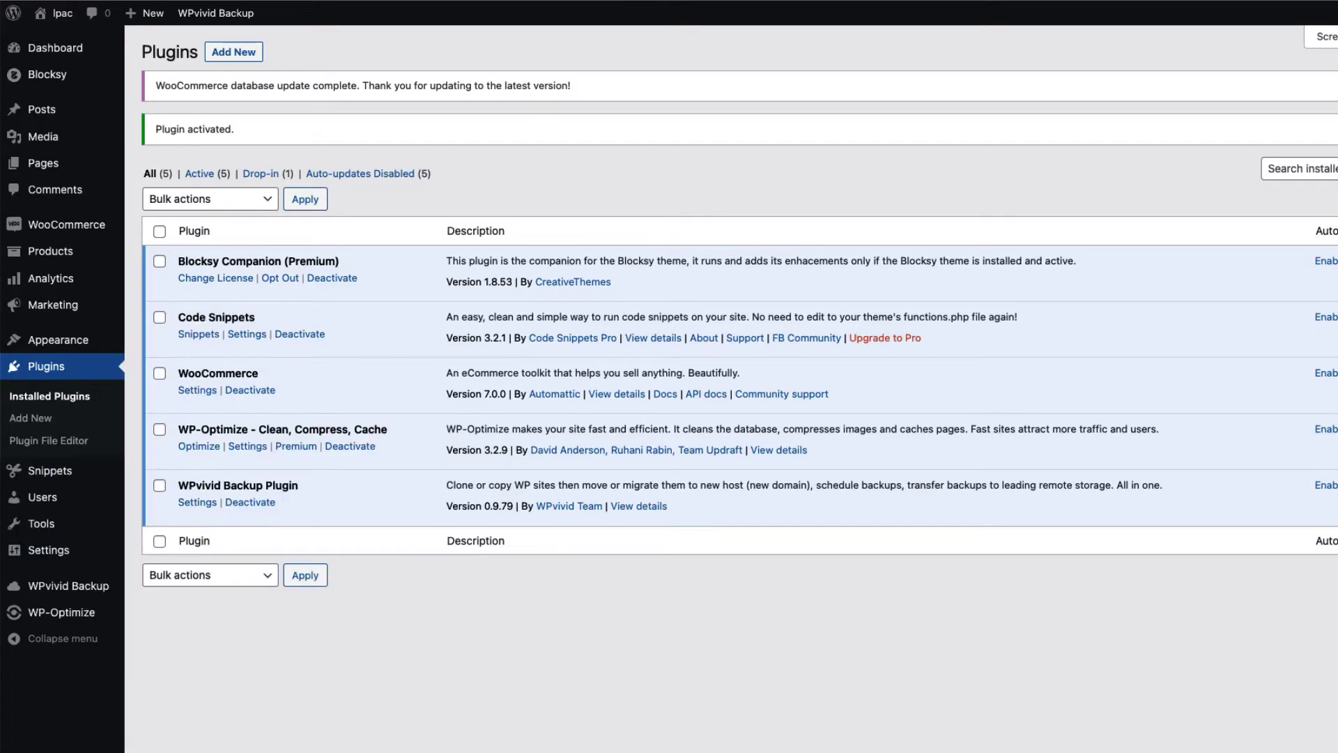
Run a manual WPvivid backup of the database and WordPress files to local storage
{"action": "mouse_move", "coordinate": [197, 21]}
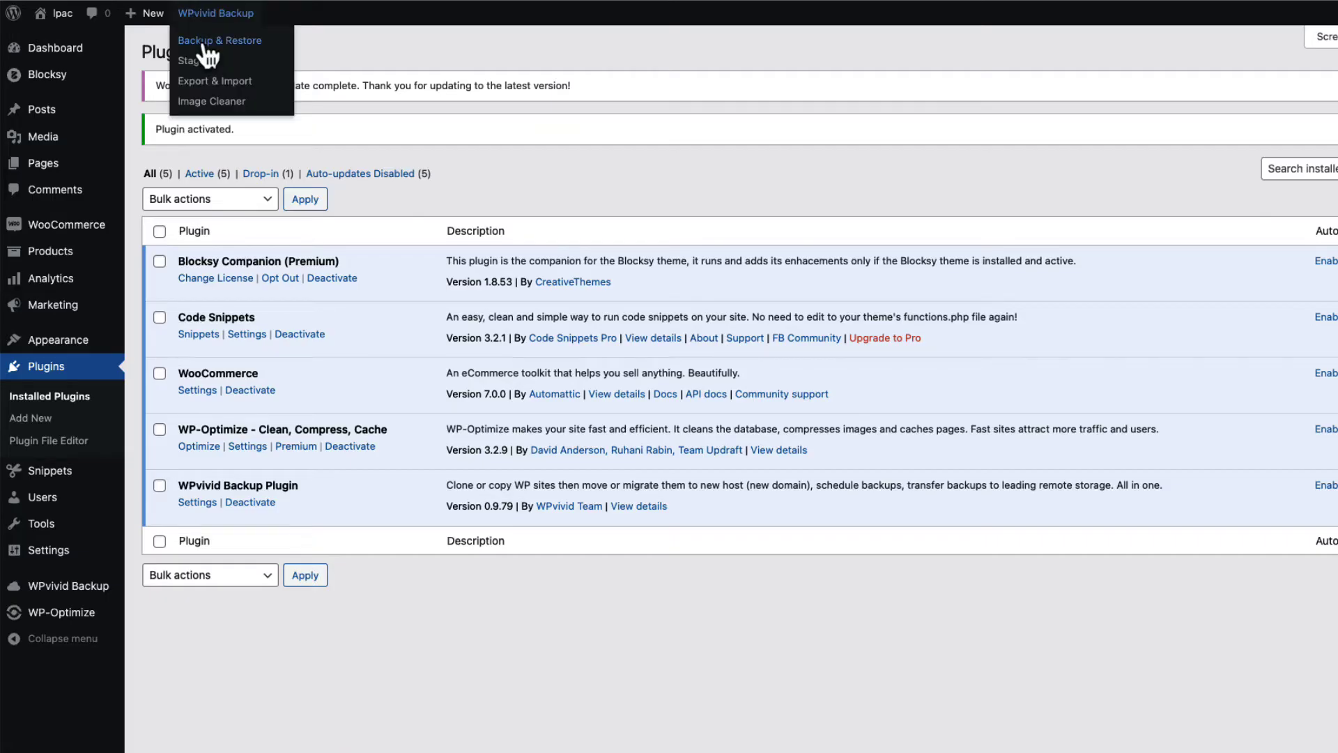
{"action": "left_click", "coordinate": [202, 43]}
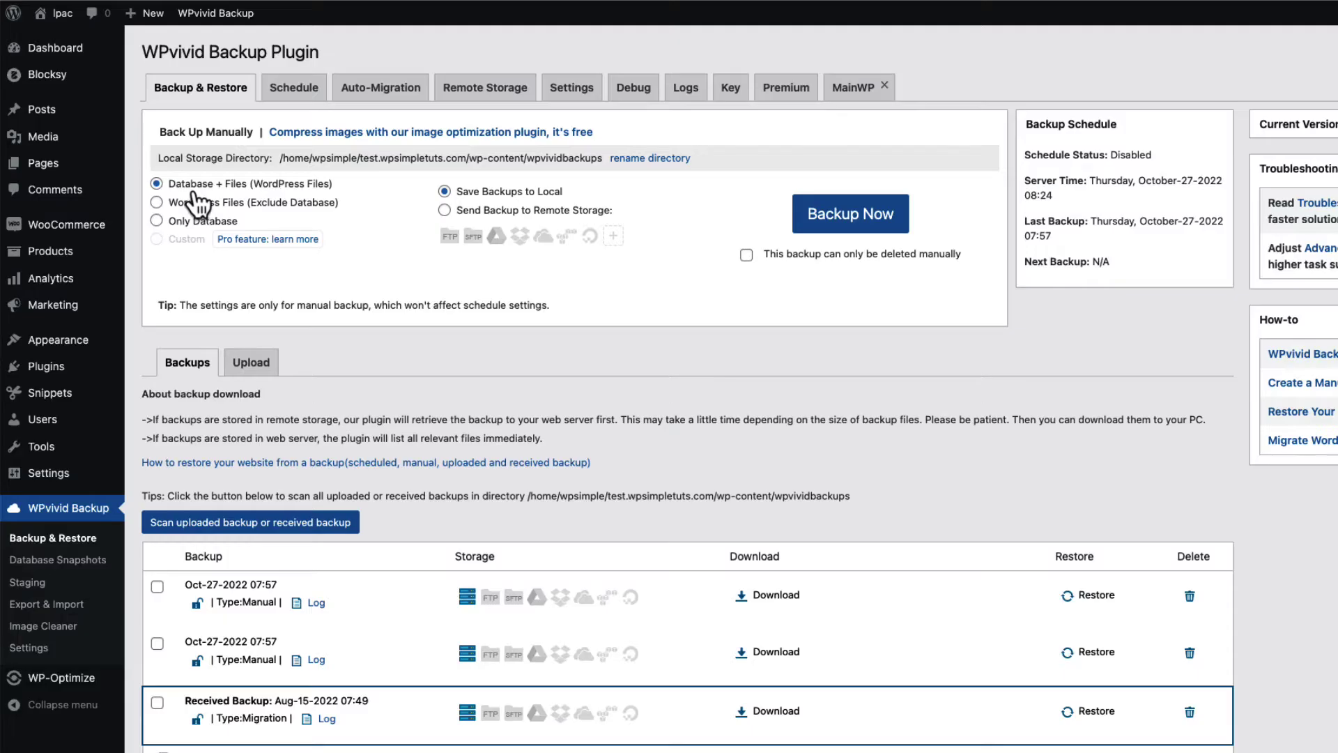
{"action": "left_click", "coordinate": [858, 222]}
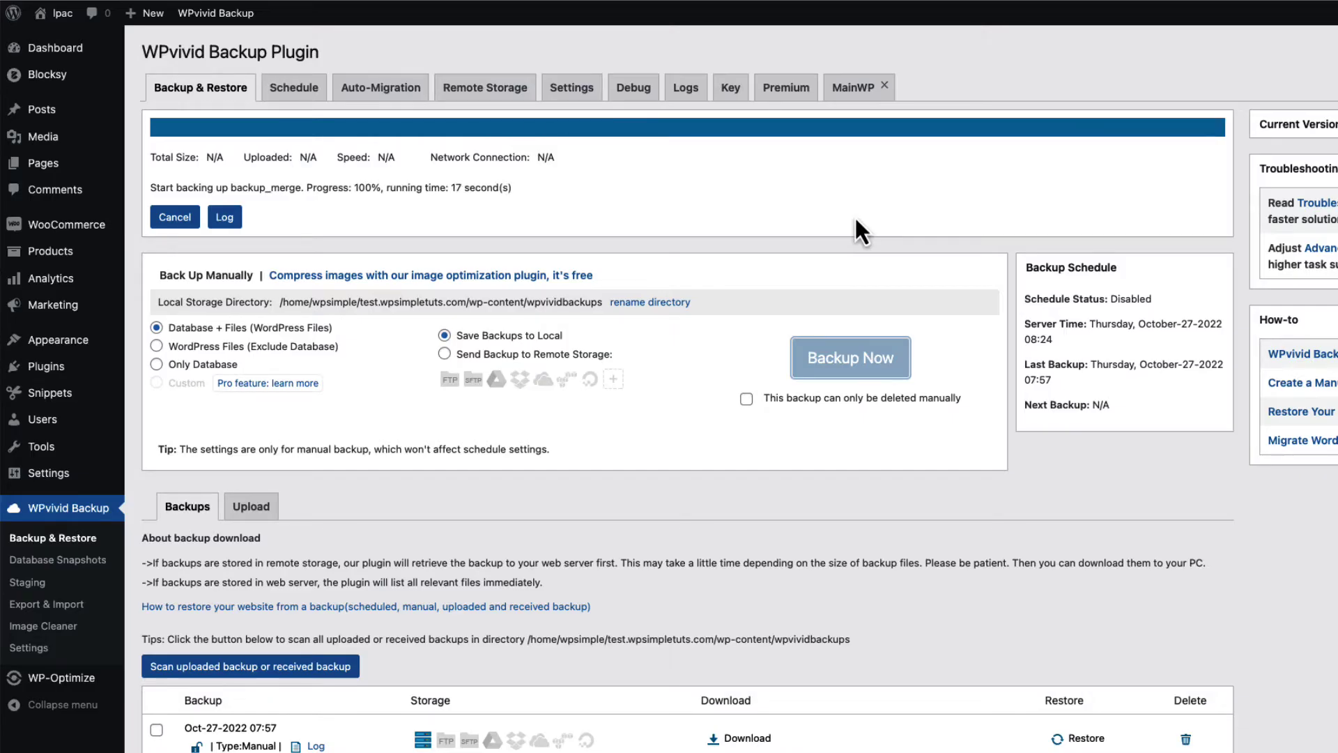
{"action": "scroll", "coordinate": [1088, 569], "scroll_direction": "down", "scroll_amount": 3}
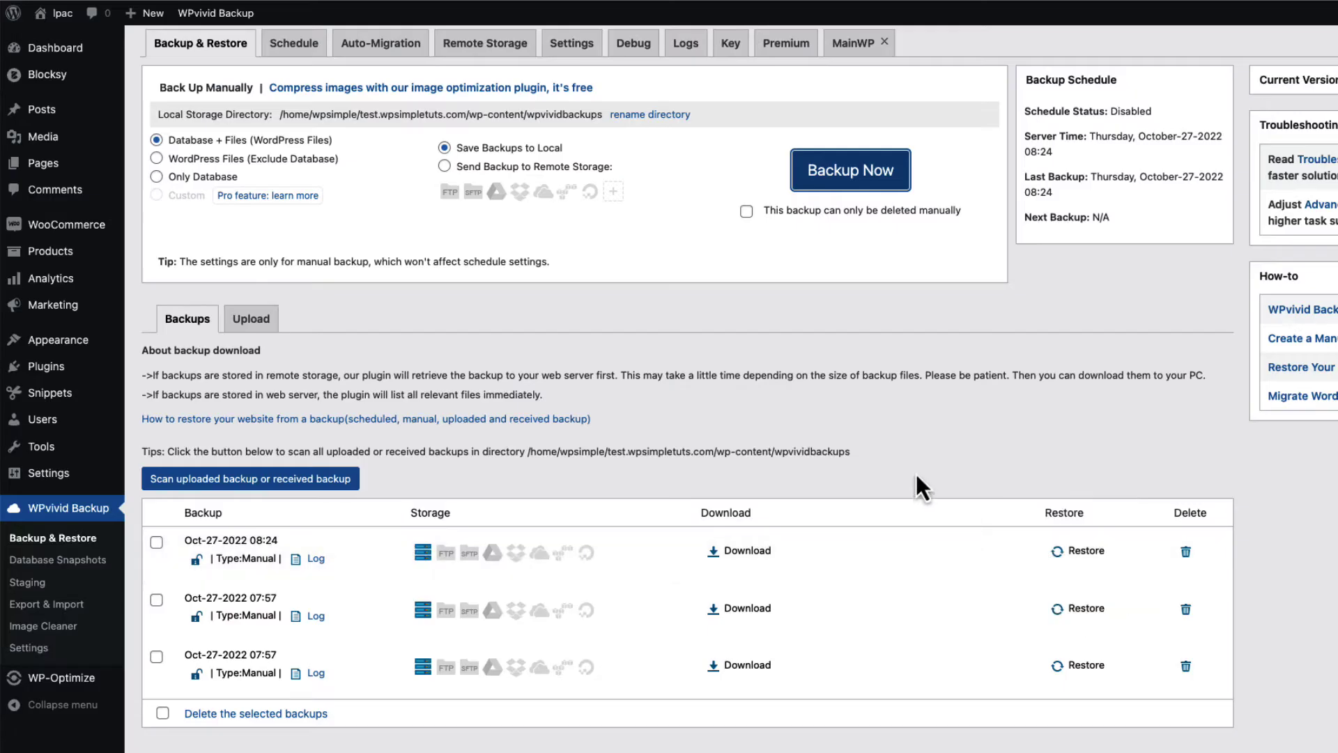
Examine WP-Optimize's full list of database tables for entries belonging to plugins that are not installed
{"action": "mouse_move", "coordinate": [105, 677]}
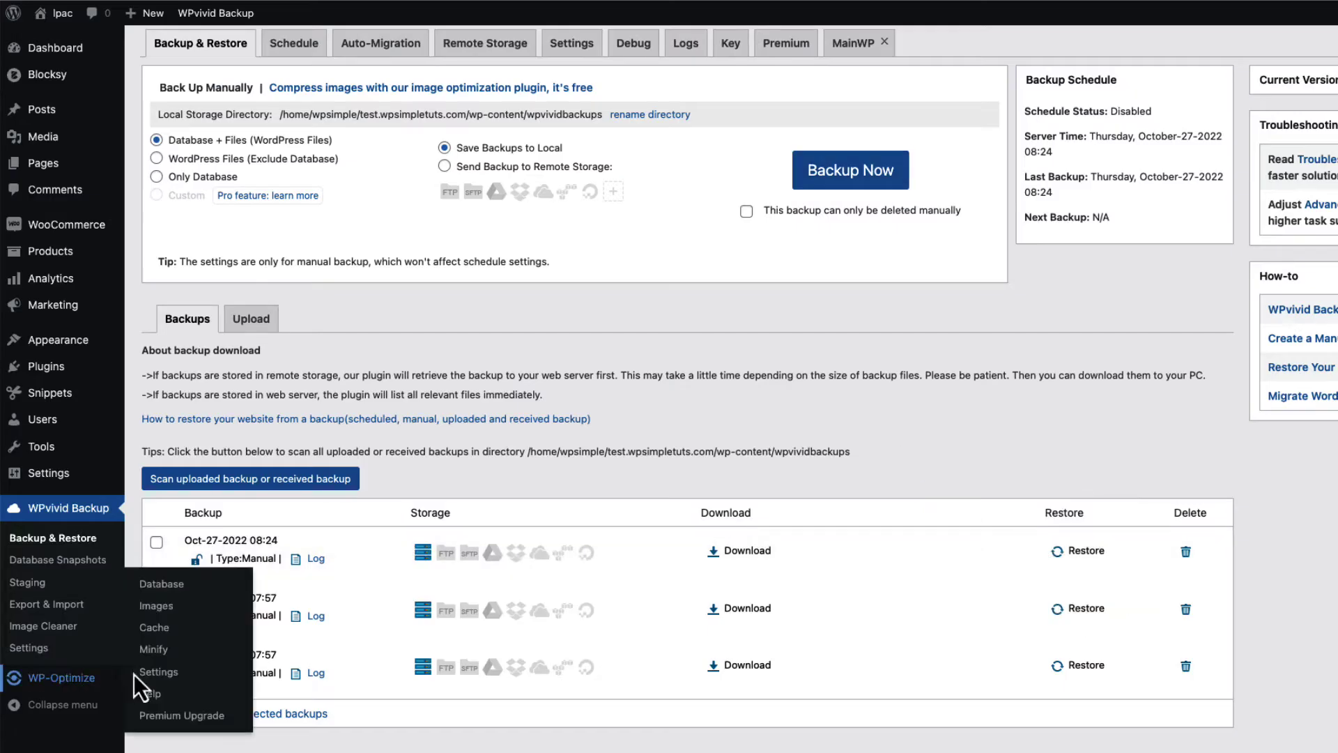
{"action": "left_click", "coordinate": [171, 589]}
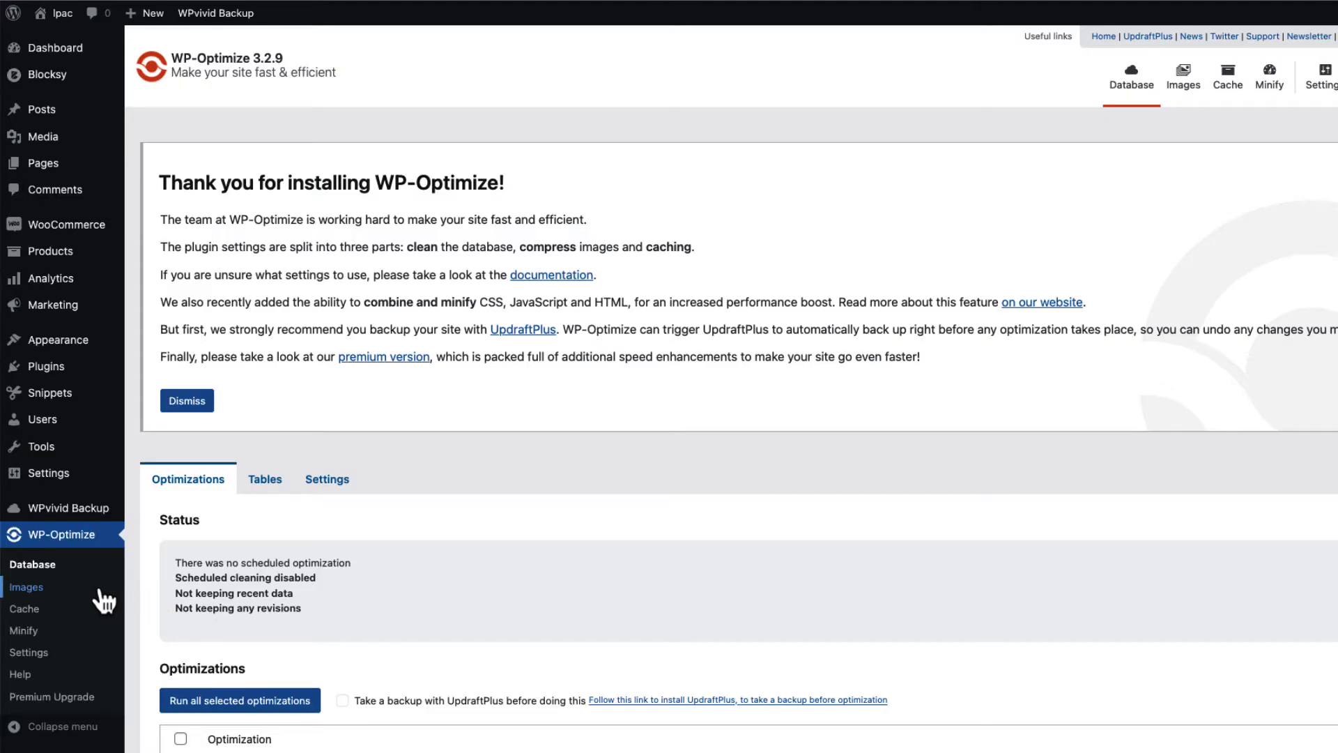
{"action": "left_click", "coordinate": [265, 479]}
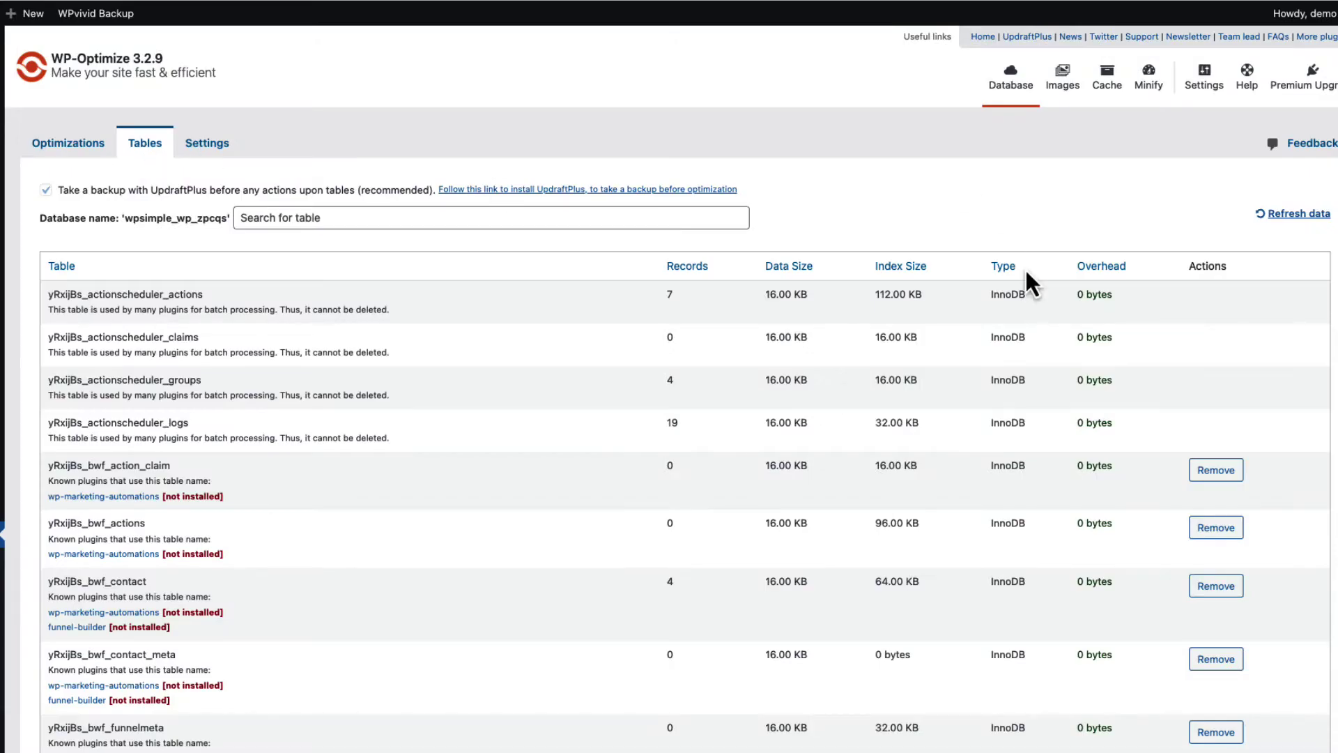
{"action": "scroll", "coordinate": [1026, 273], "scroll_direction": "down", "scroll_amount": 3}
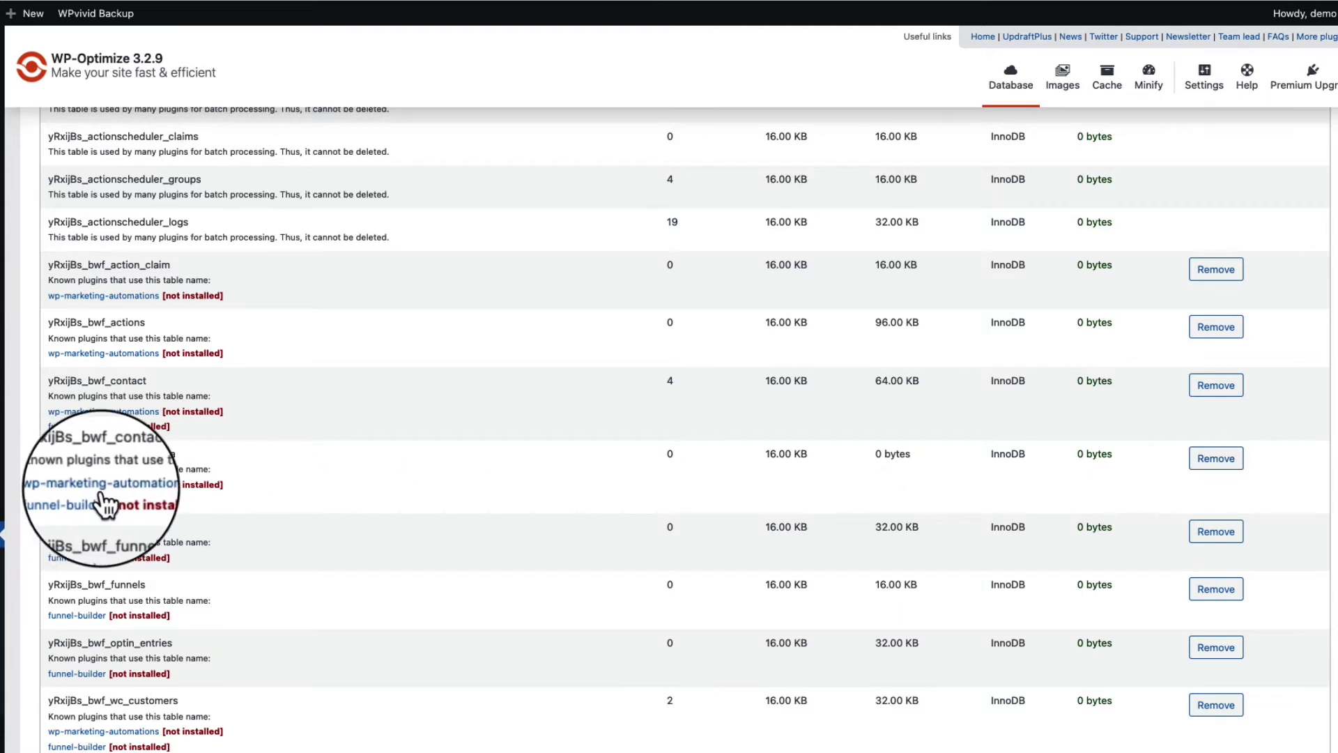
{"action": "scroll", "coordinate": [417, 468], "scroll_direction": "down", "scroll_amount": 7}
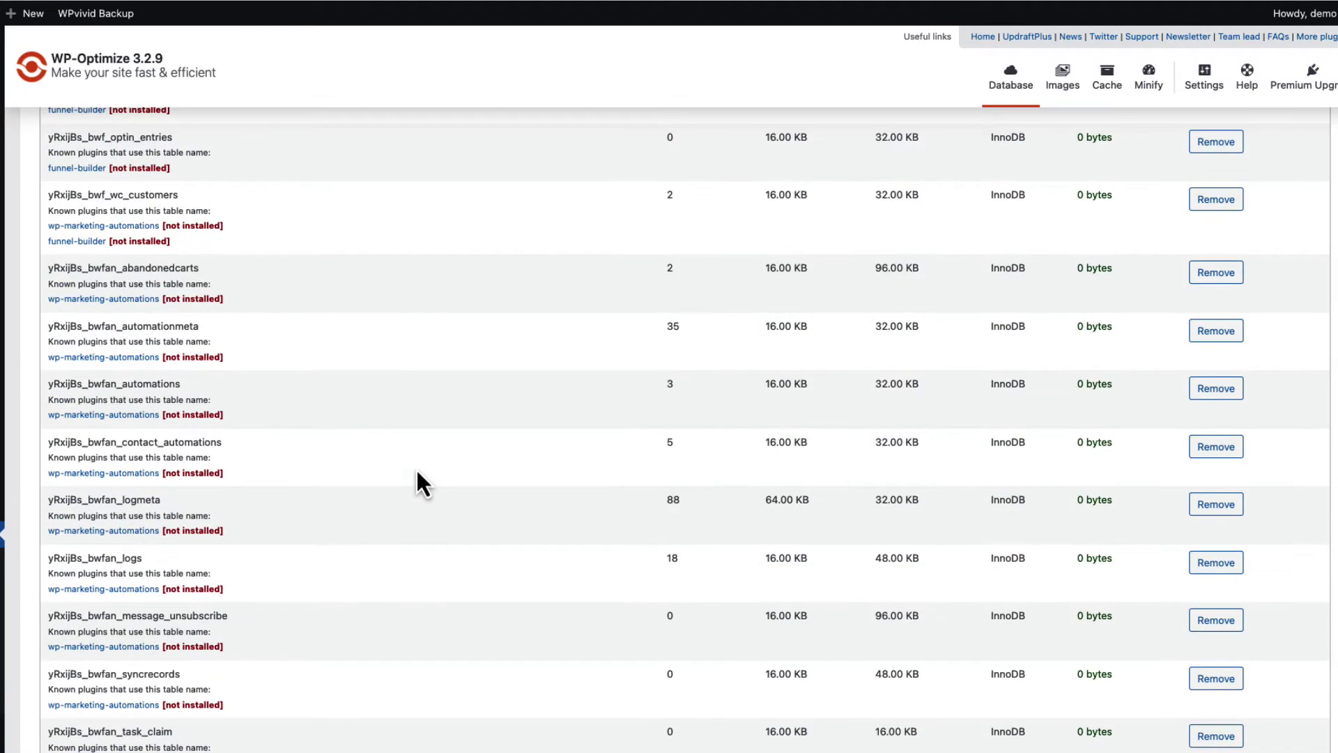
{"action": "scroll", "coordinate": [416, 468], "scroll_direction": "down", "scroll_amount": 5}
{"action": "scroll", "coordinate": [250, 503], "scroll_direction": "down", "scroll_amount": 8}
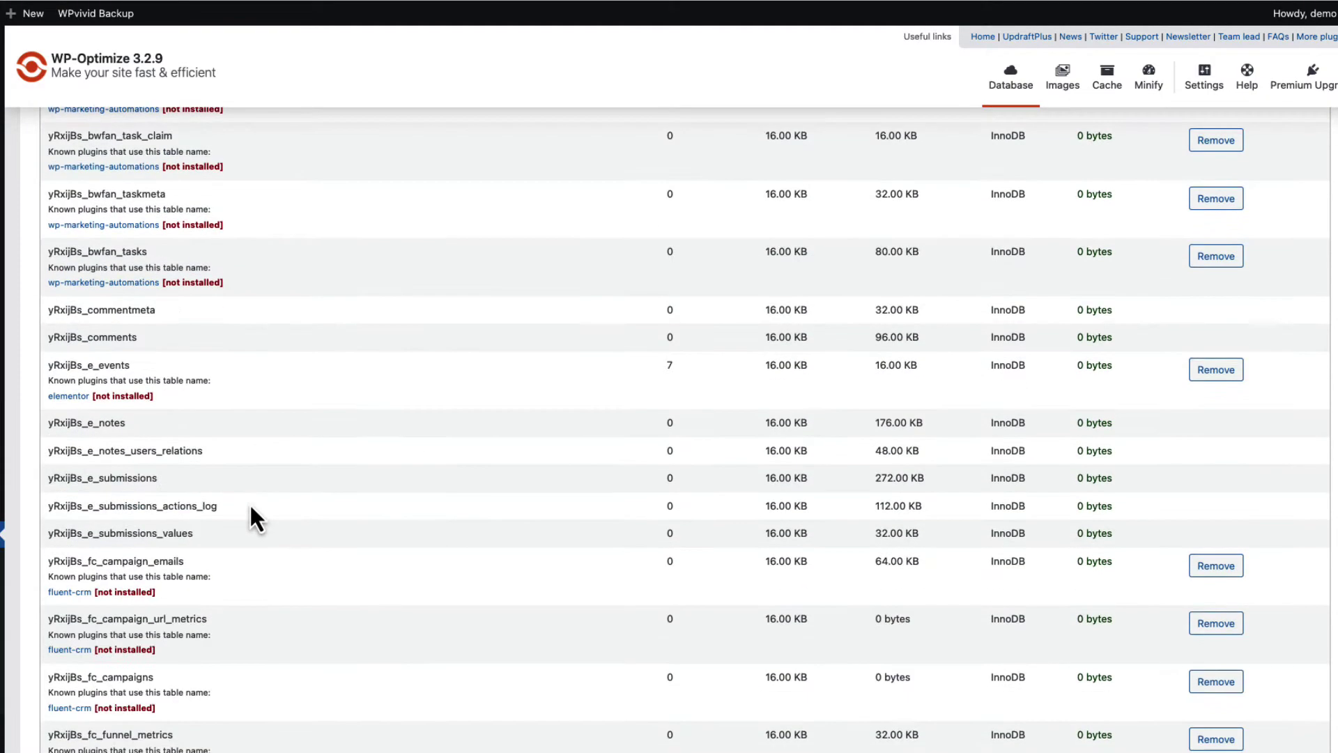
{"action": "scroll", "coordinate": [250, 504], "scroll_direction": "down", "scroll_amount": 10}
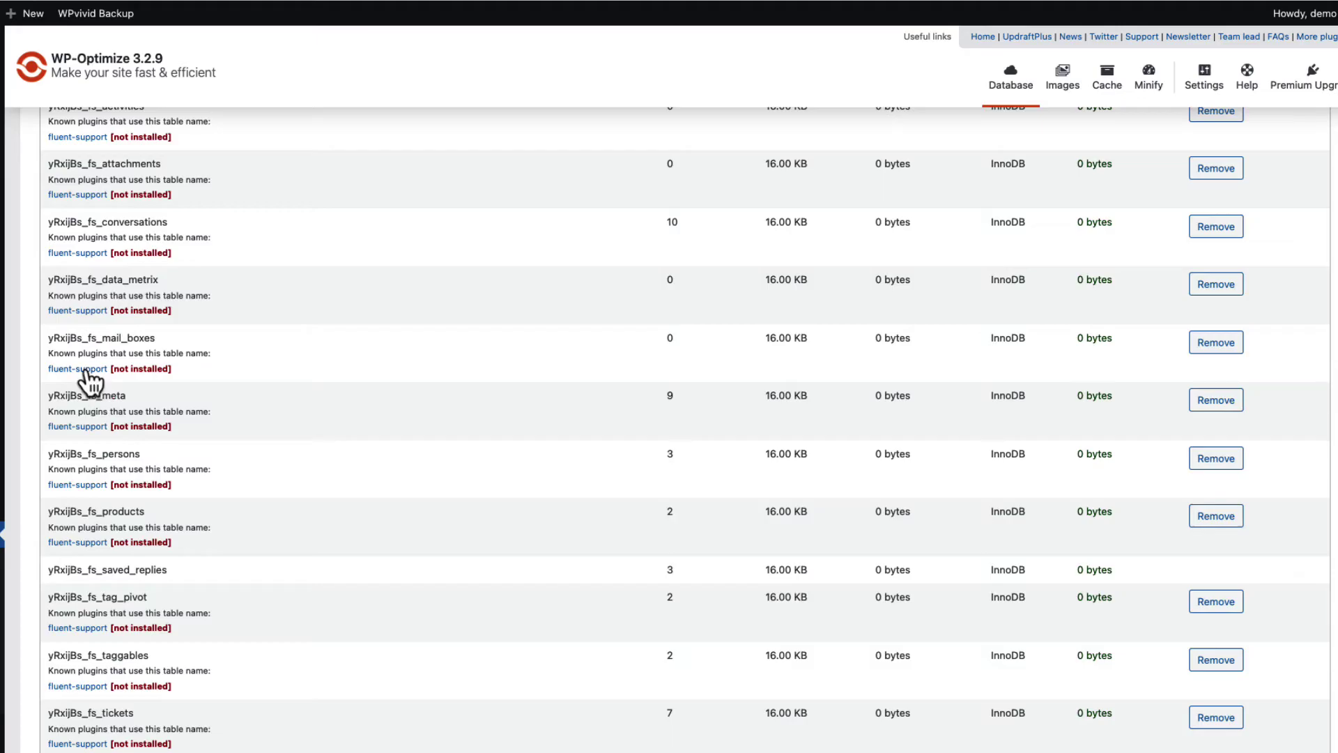
{"action": "scroll", "coordinate": [105, 446], "scroll_direction": "down", "scroll_amount": 4}
{"action": "scroll", "coordinate": [89, 487], "scroll_direction": "down", "scroll_amount": 15}
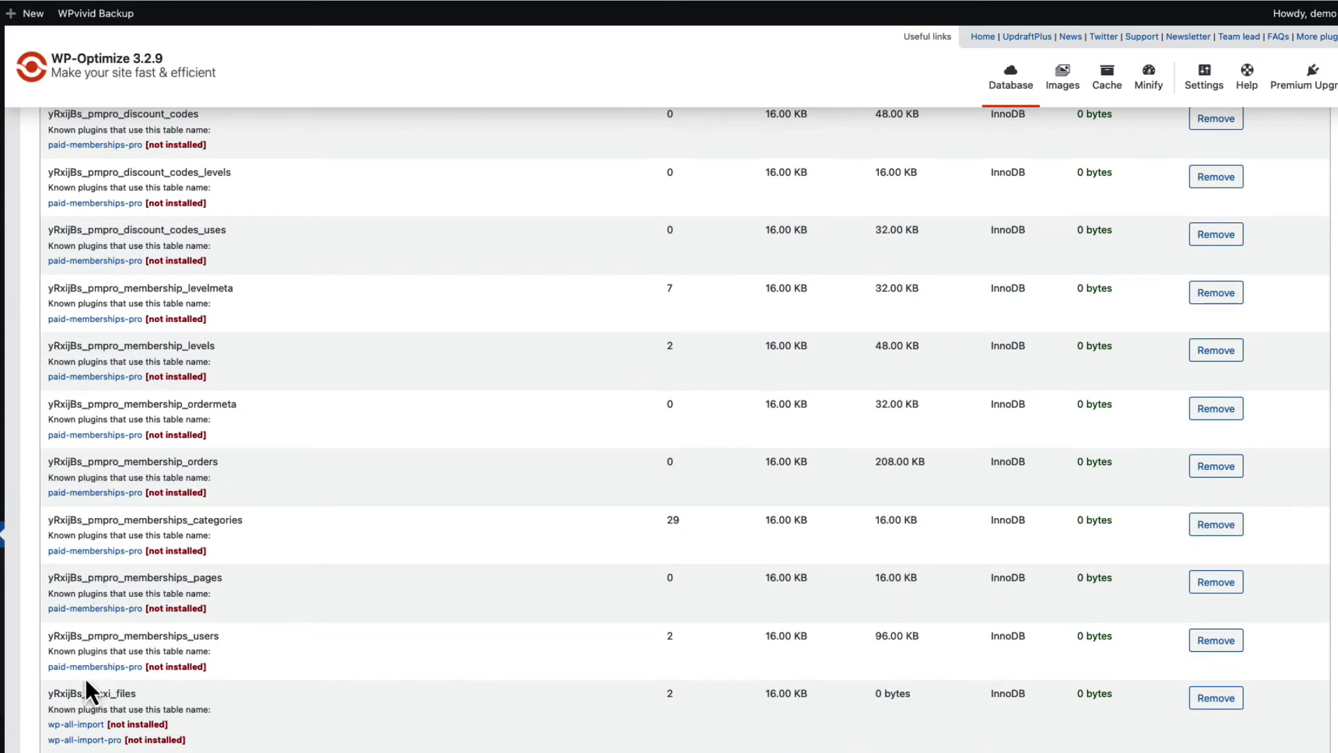
{"action": "left_click_drag", "start_coordinate": [207, 667], "coordinate": [145, 667]}
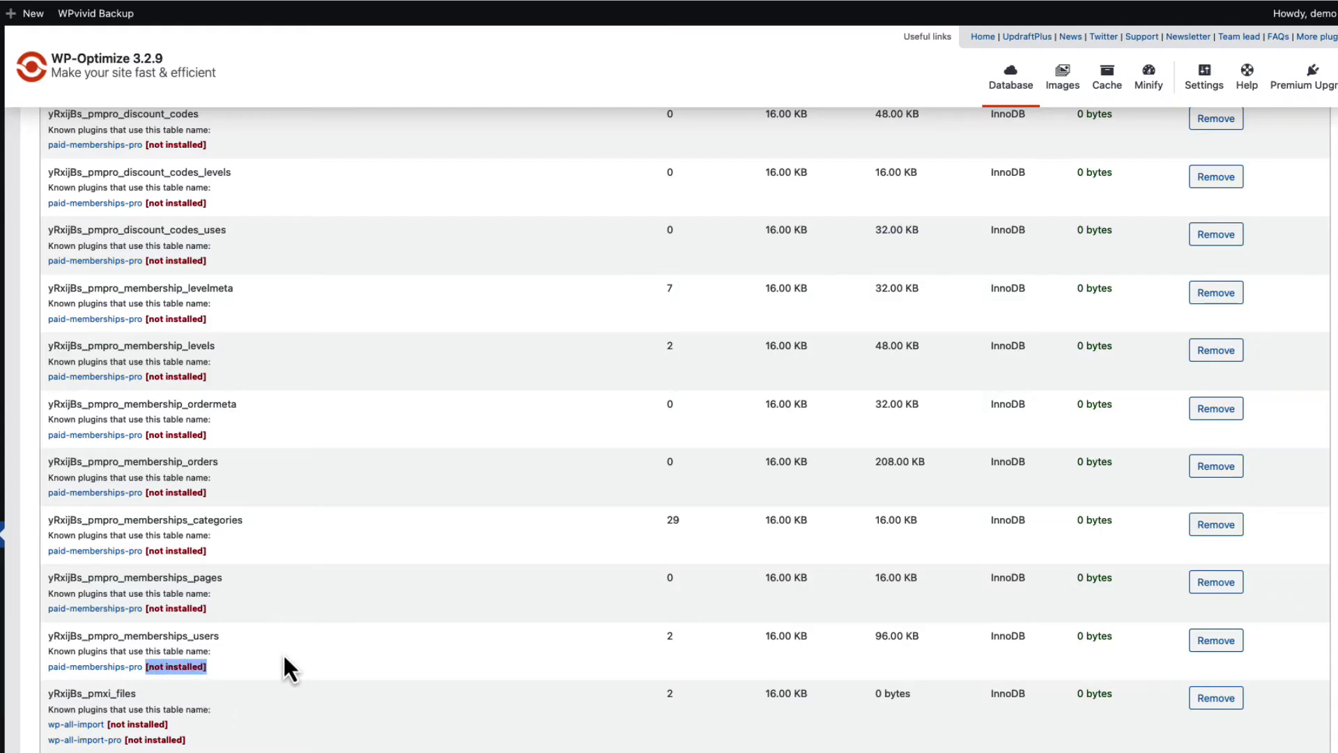
{"action": "left_click", "coordinate": [284, 658]}
{"action": "scroll", "coordinate": [430, 610], "scroll_direction": "down", "scroll_amount": 15}
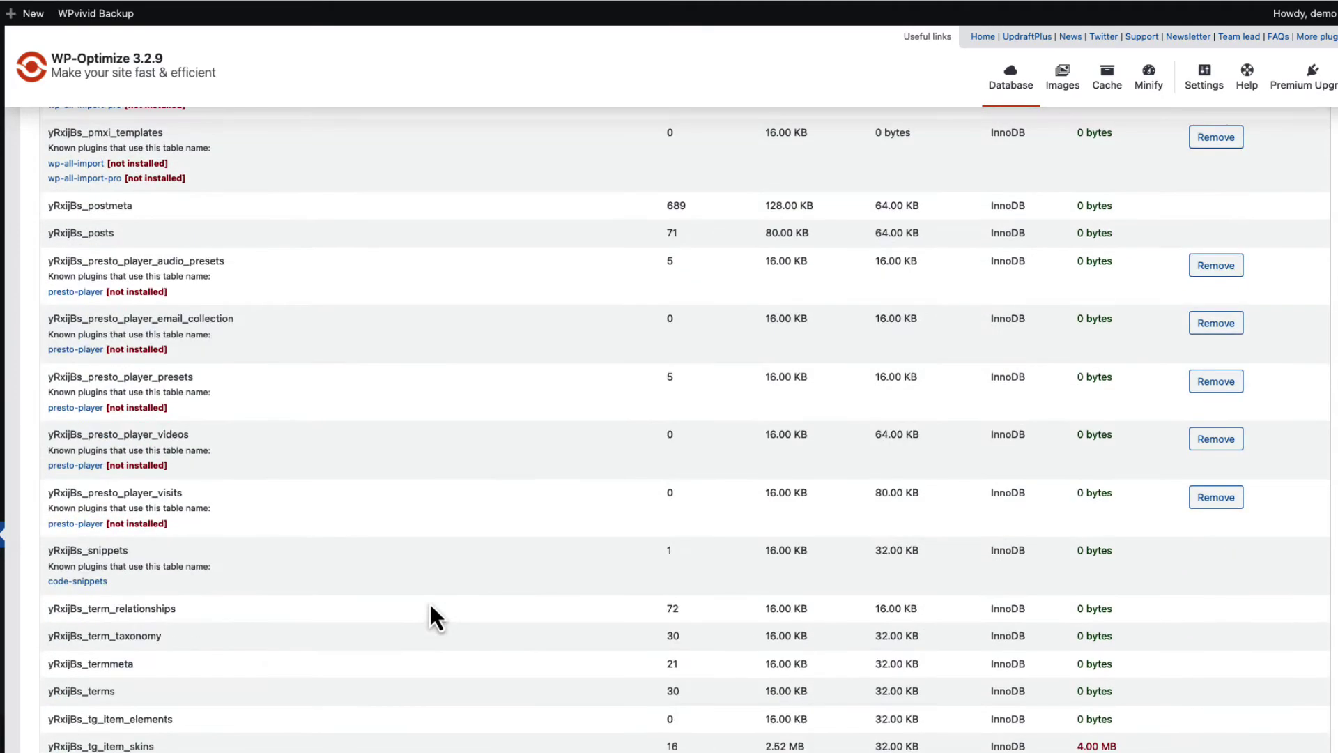
{"action": "scroll", "coordinate": [430, 604], "scroll_direction": "down", "scroll_amount": 20}
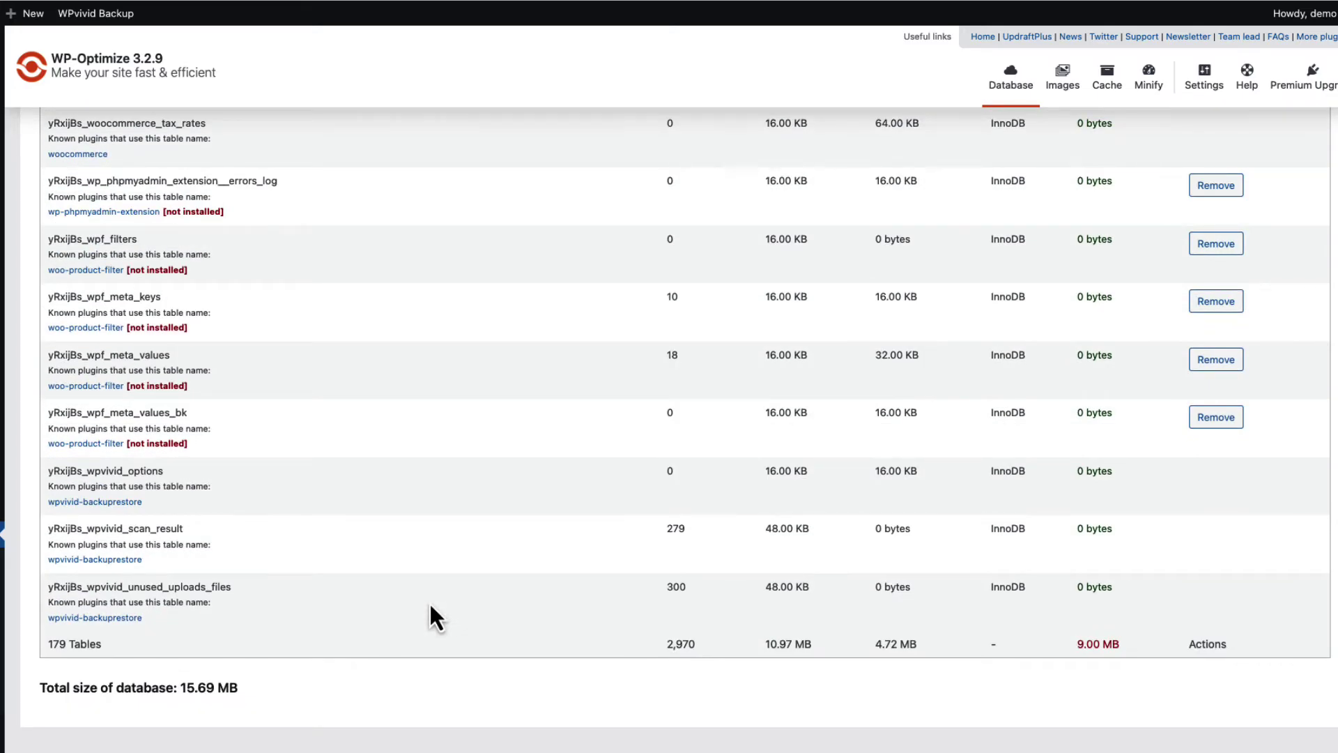
Remove the table yRxijBs_bwf_action_claim, confirming the risks and turning off the warning for further removals
{"action": "key", "text": "Home"}
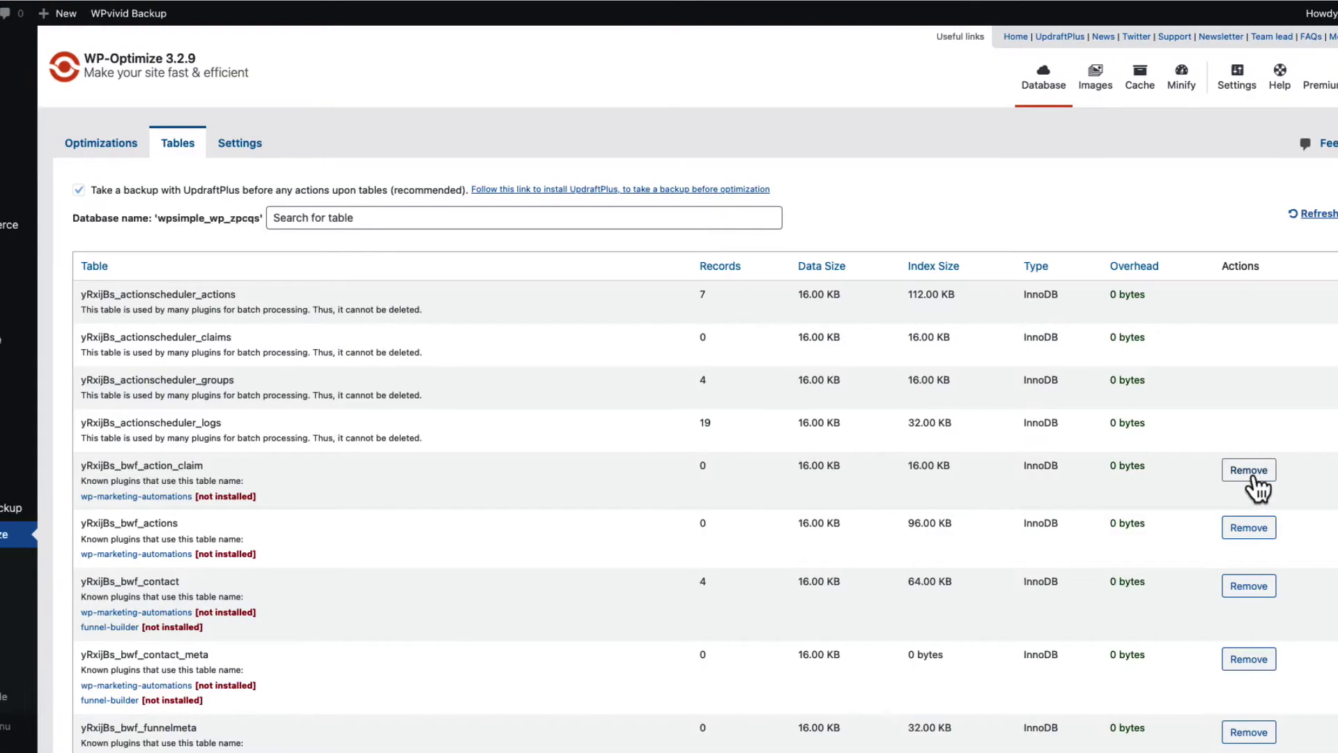
{"action": "left_click", "coordinate": [1218, 473]}
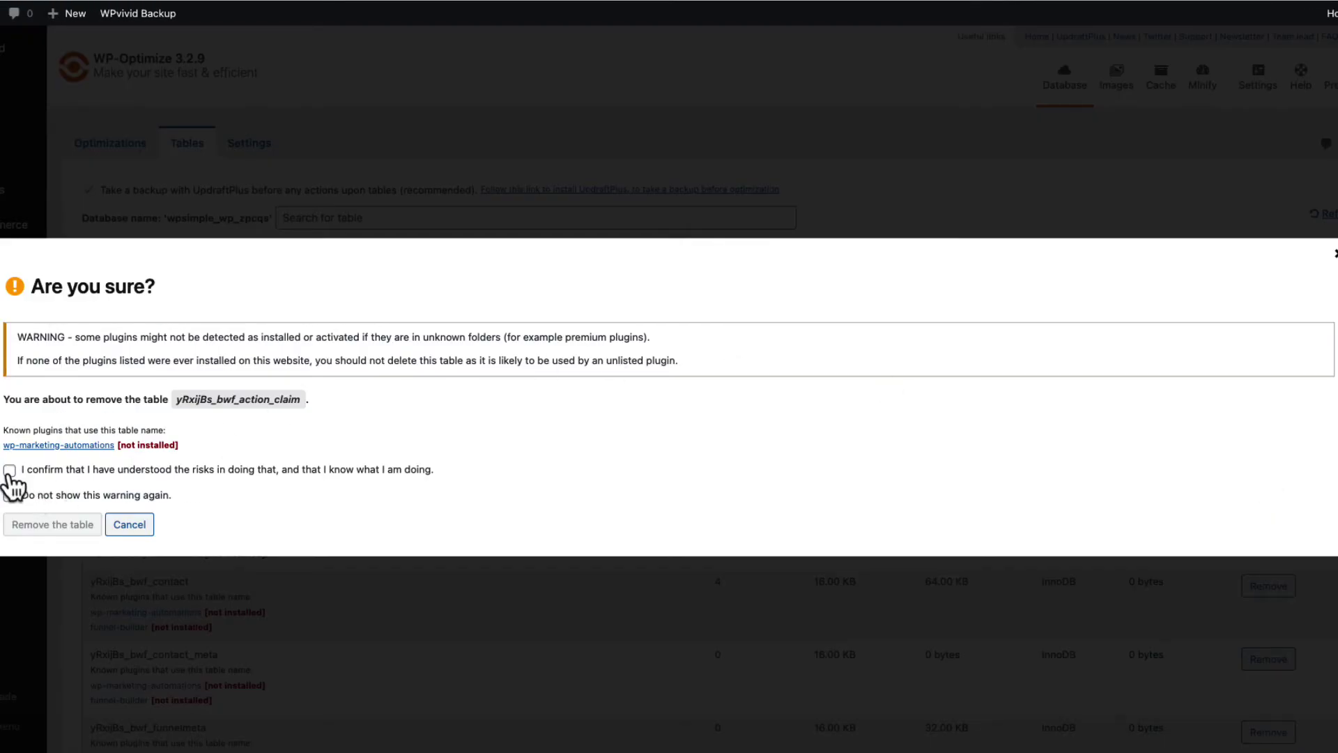
{"action": "left_click", "coordinate": [9, 471]}
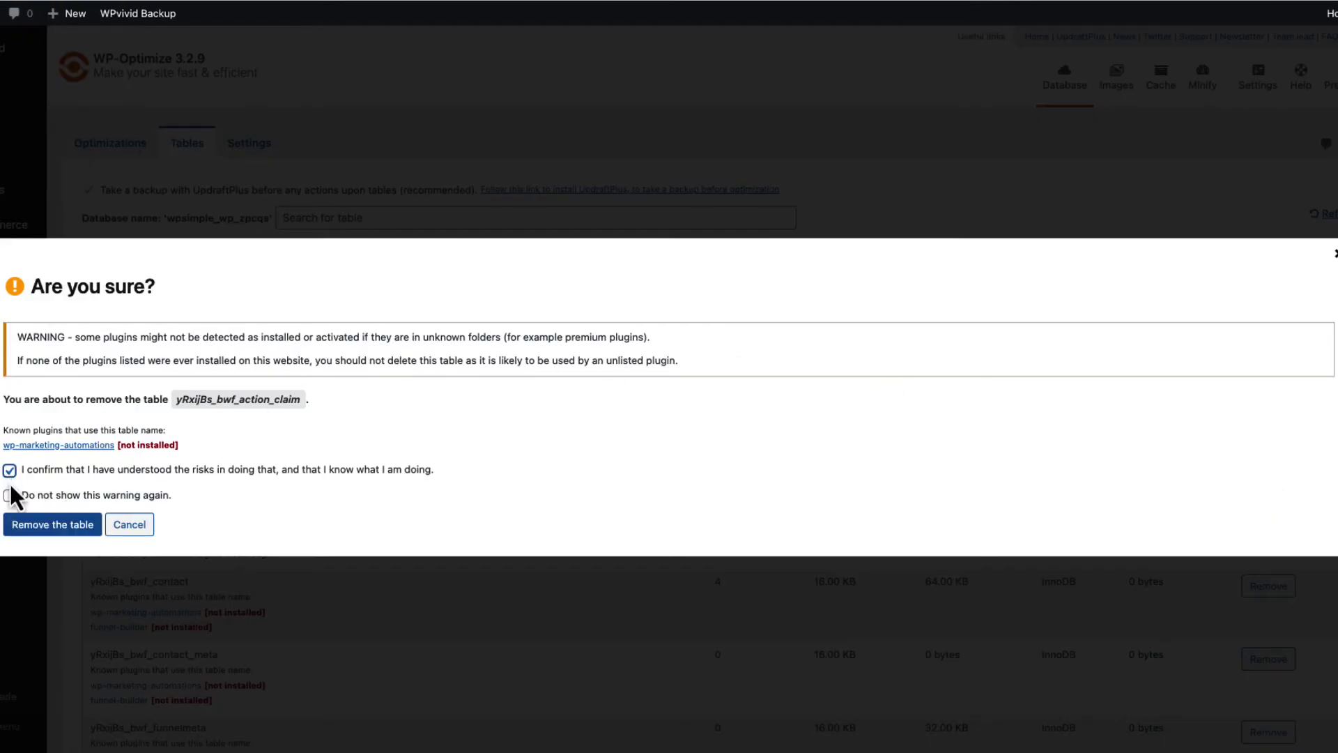
{"action": "left_click", "coordinate": [10, 496]}
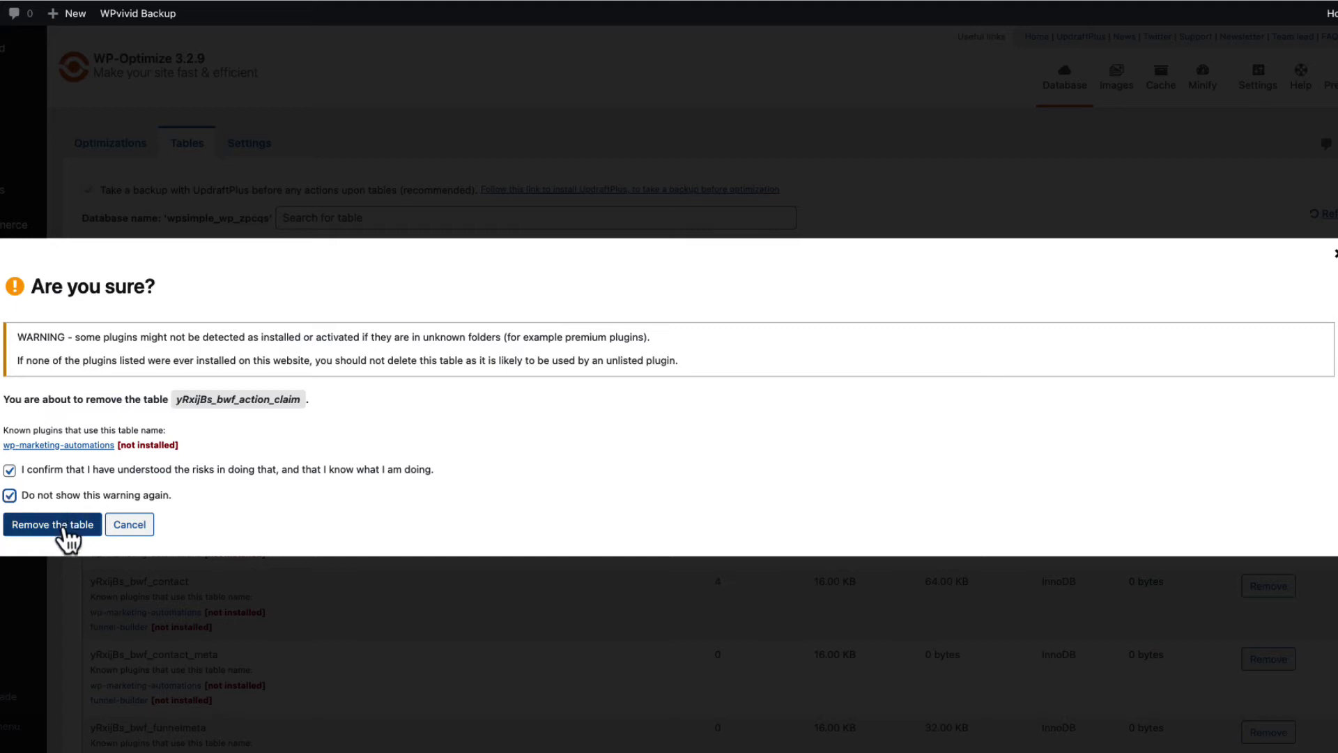
{"action": "left_click", "coordinate": [63, 537]}
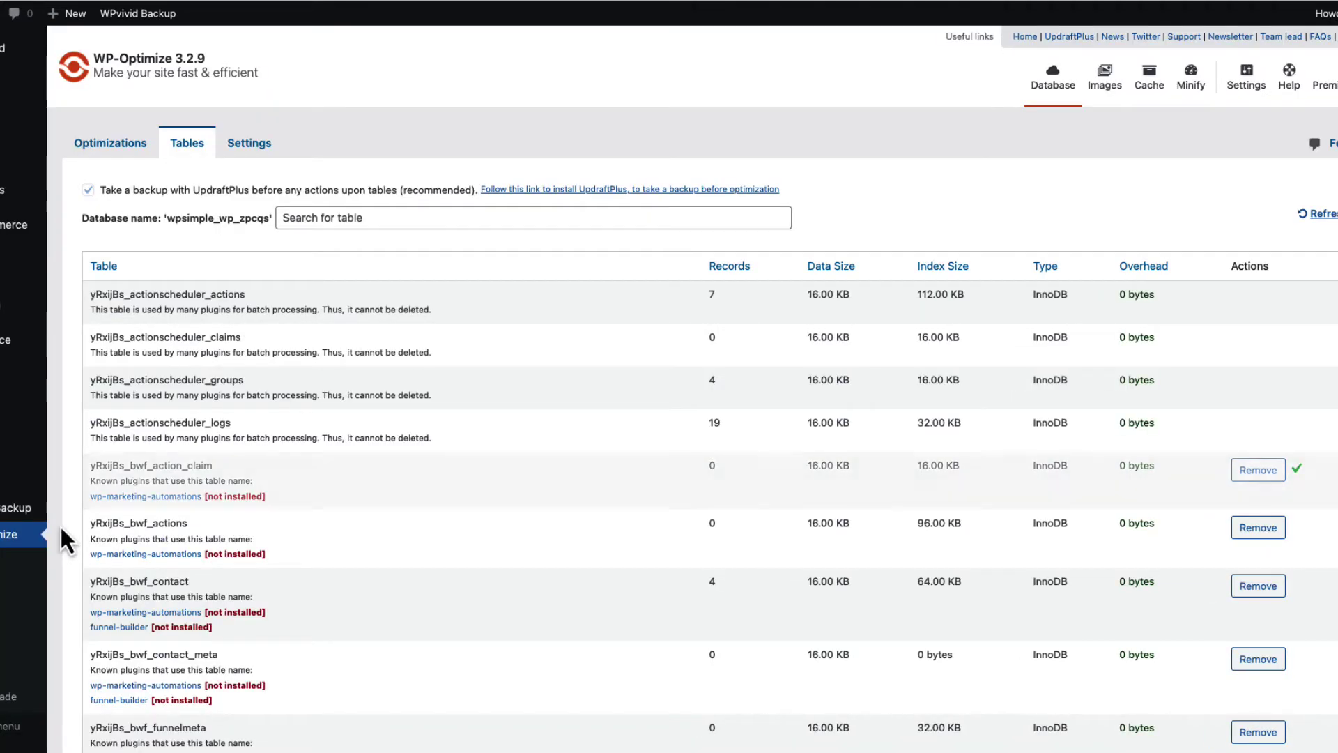
Remove the other tables marked as not installed one by one, starting with yRxijBs_bwf_actions, and check the table count
{"action": "left_click", "coordinate": [1253, 476]}
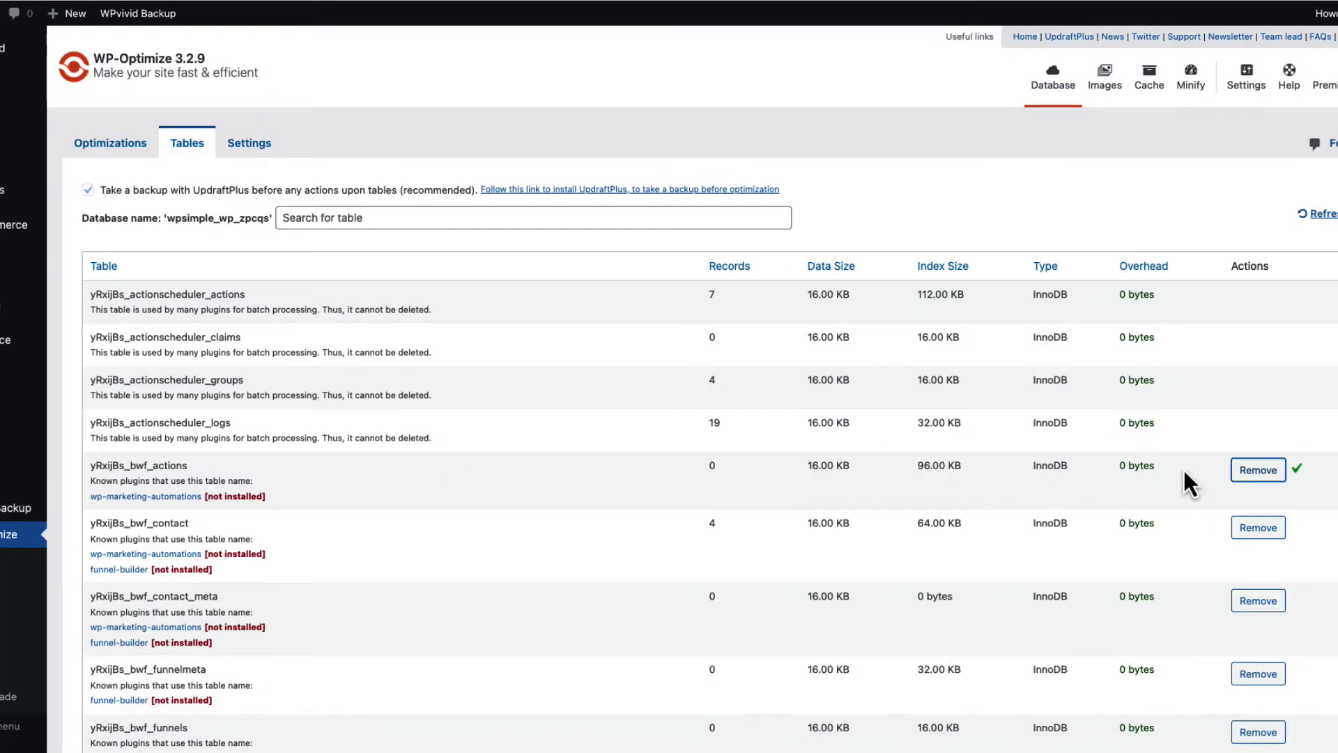
{"action": "left_click", "coordinate": [1262, 478]}
{"action": "left_click", "coordinate": [1262, 478]}
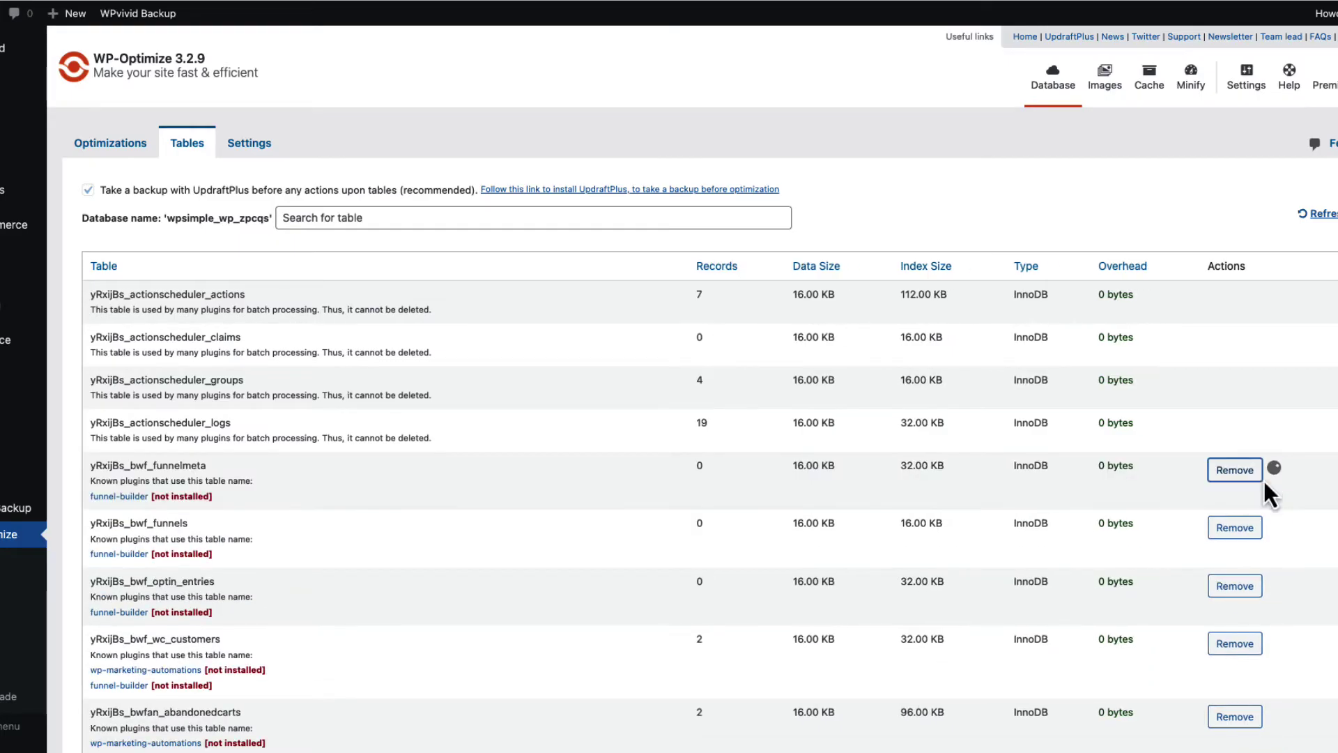
{"action": "left_click", "coordinate": [1262, 478]}
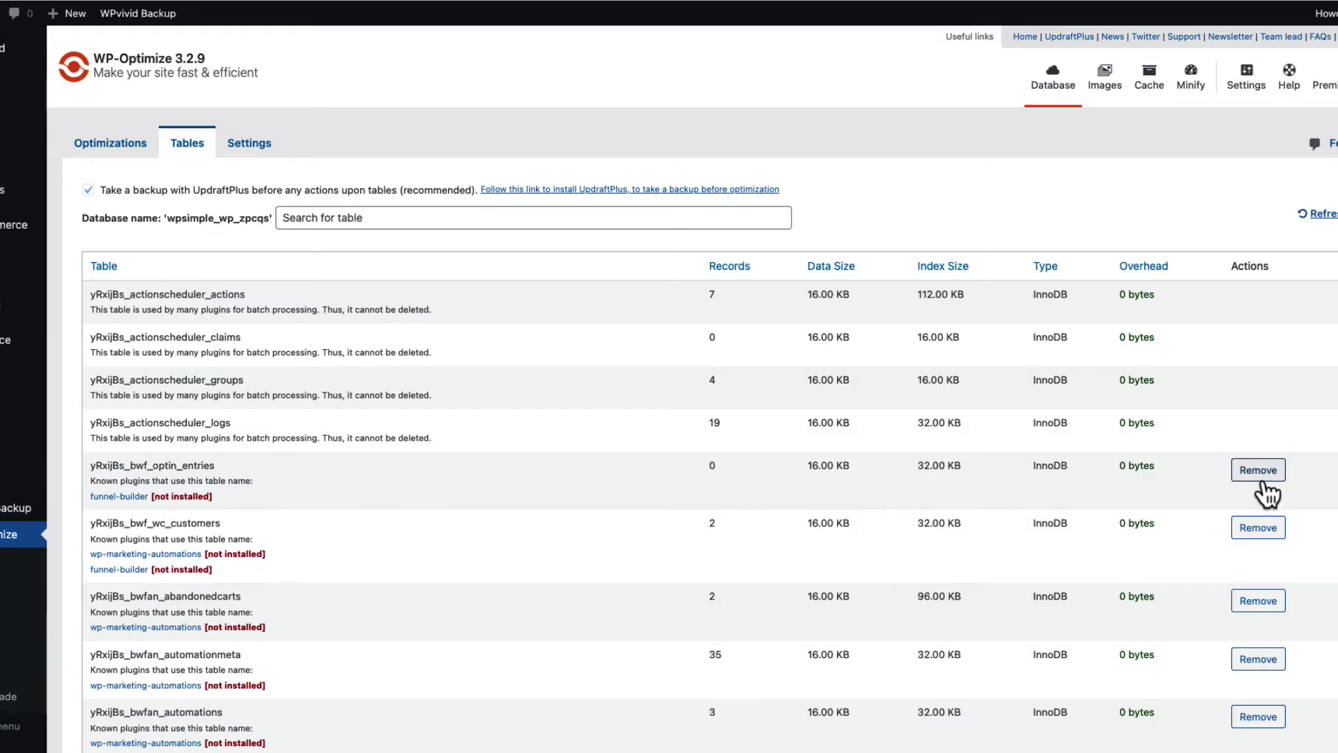
{"action": "left_click", "coordinate": [1262, 479]}
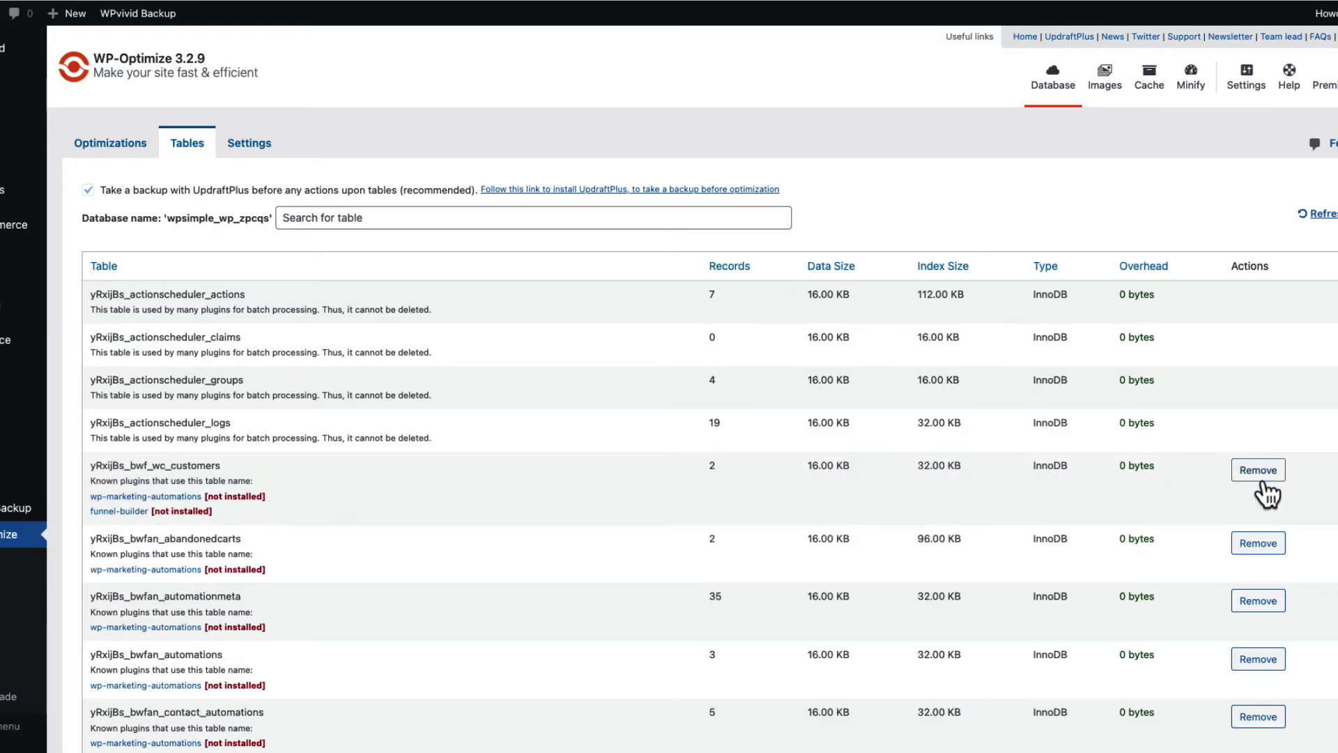
{"action": "left_click", "coordinate": [1262, 480]}
{"action": "left_click", "coordinate": [1262, 481]}
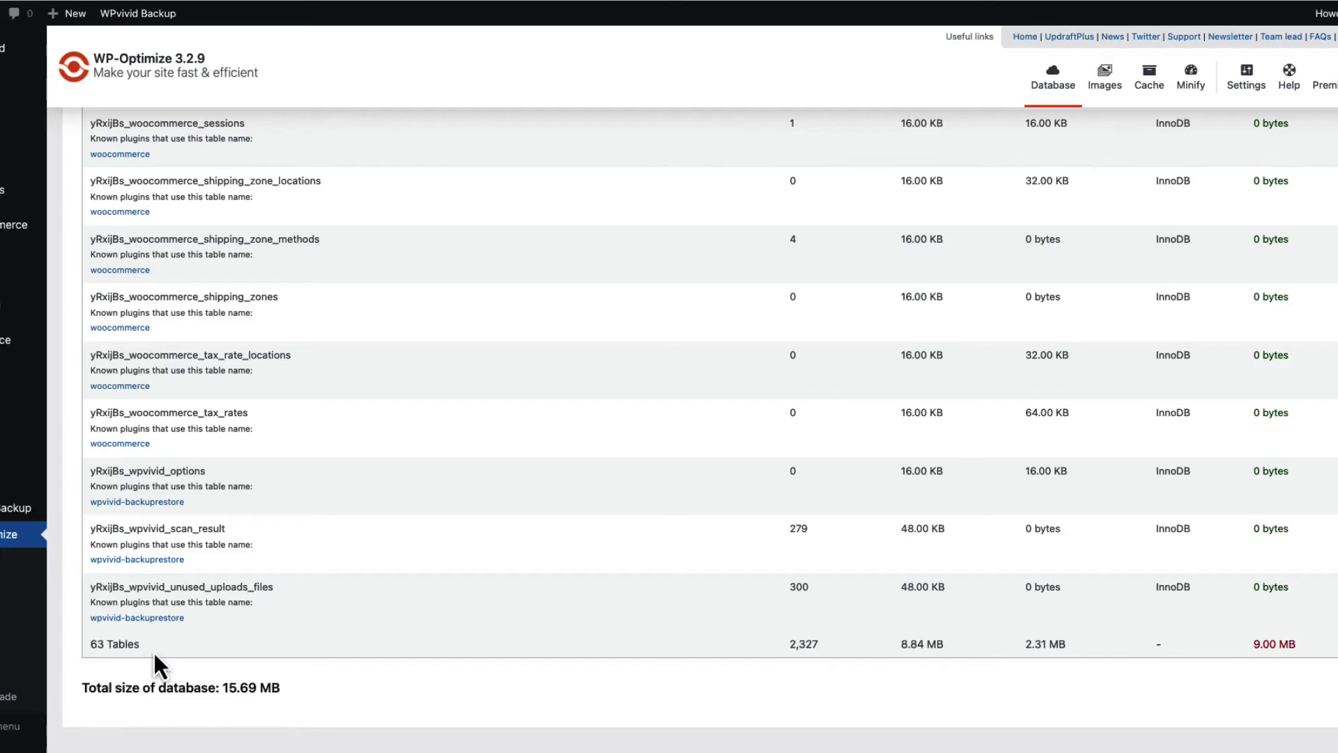
{"action": "left_click_drag", "start_coordinate": [87, 649], "coordinate": [175, 648]}
Select every database optimization in WP-Optimize and run them all
{"action": "scroll", "coordinate": [173, 644], "scroll_direction": "up", "scroll_amount": 20}
{"action": "left_click", "coordinate": [81, 144]}
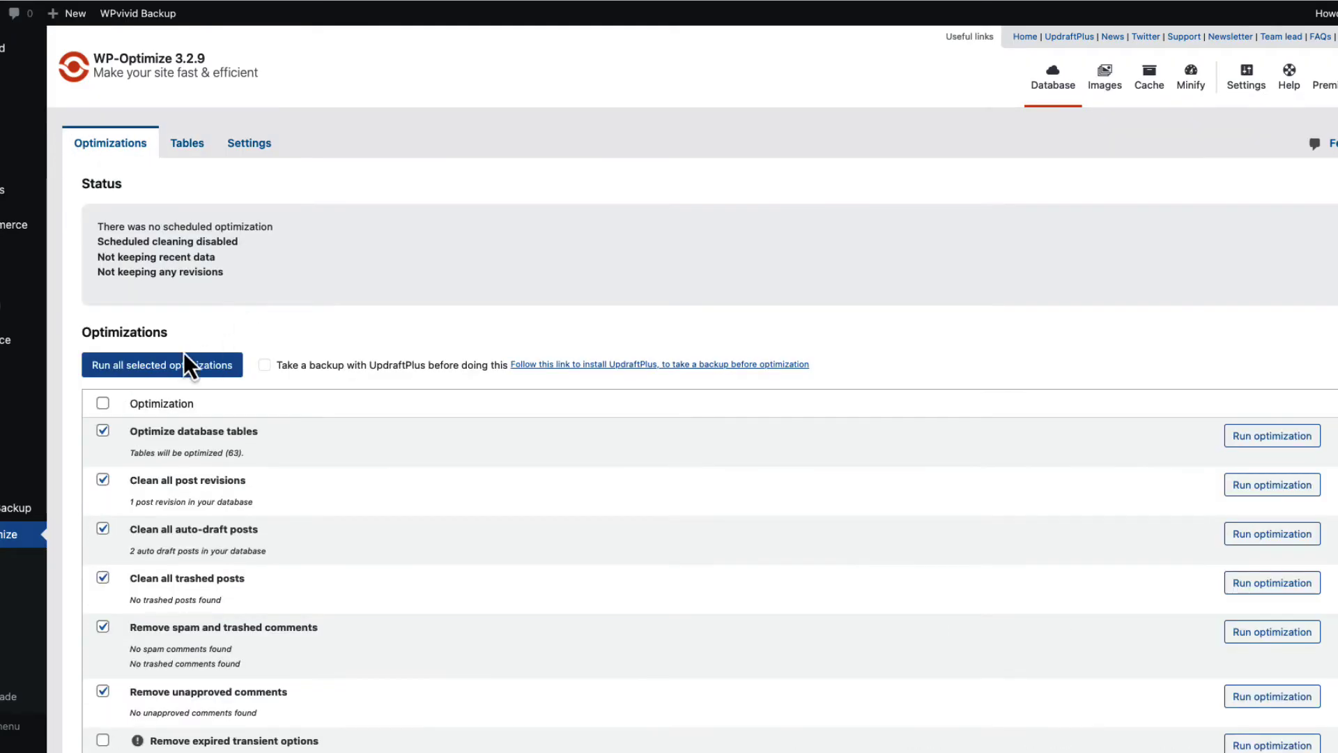
{"action": "left_click", "coordinate": [103, 403]}
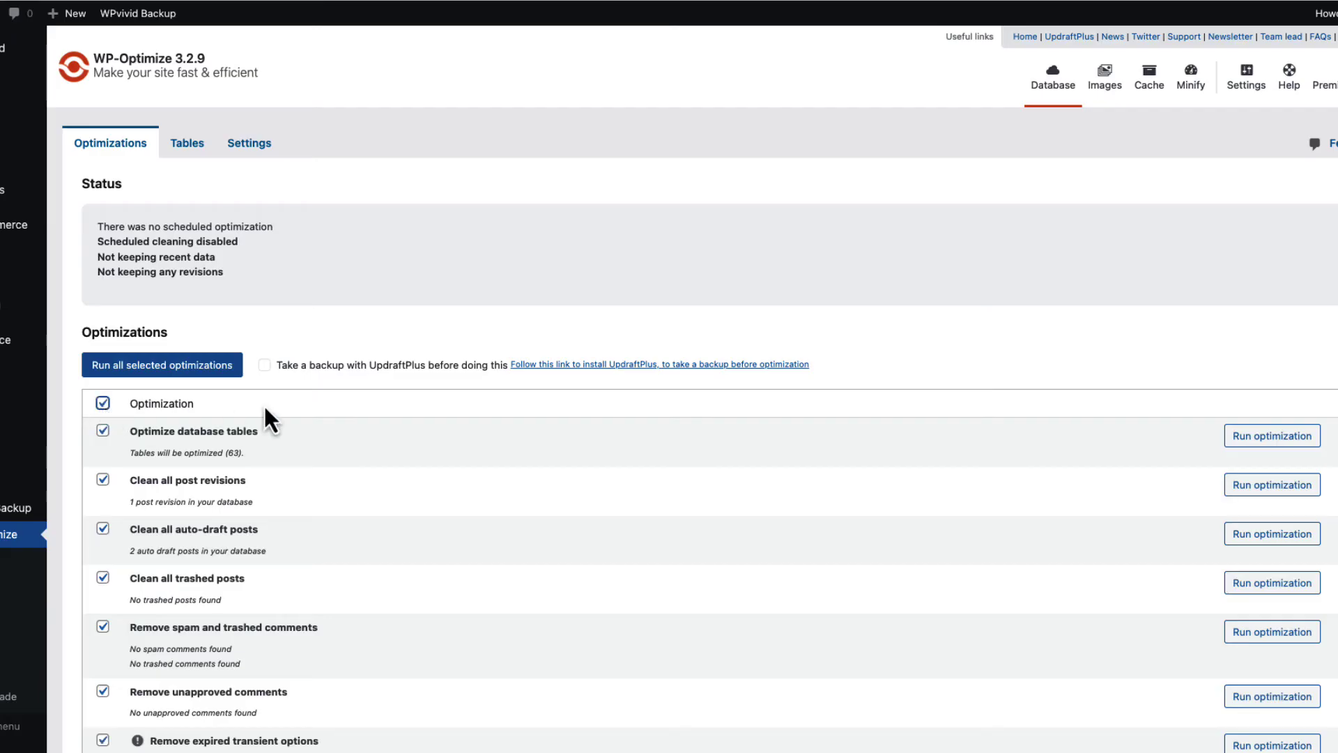
{"action": "left_click", "coordinate": [179, 368]}
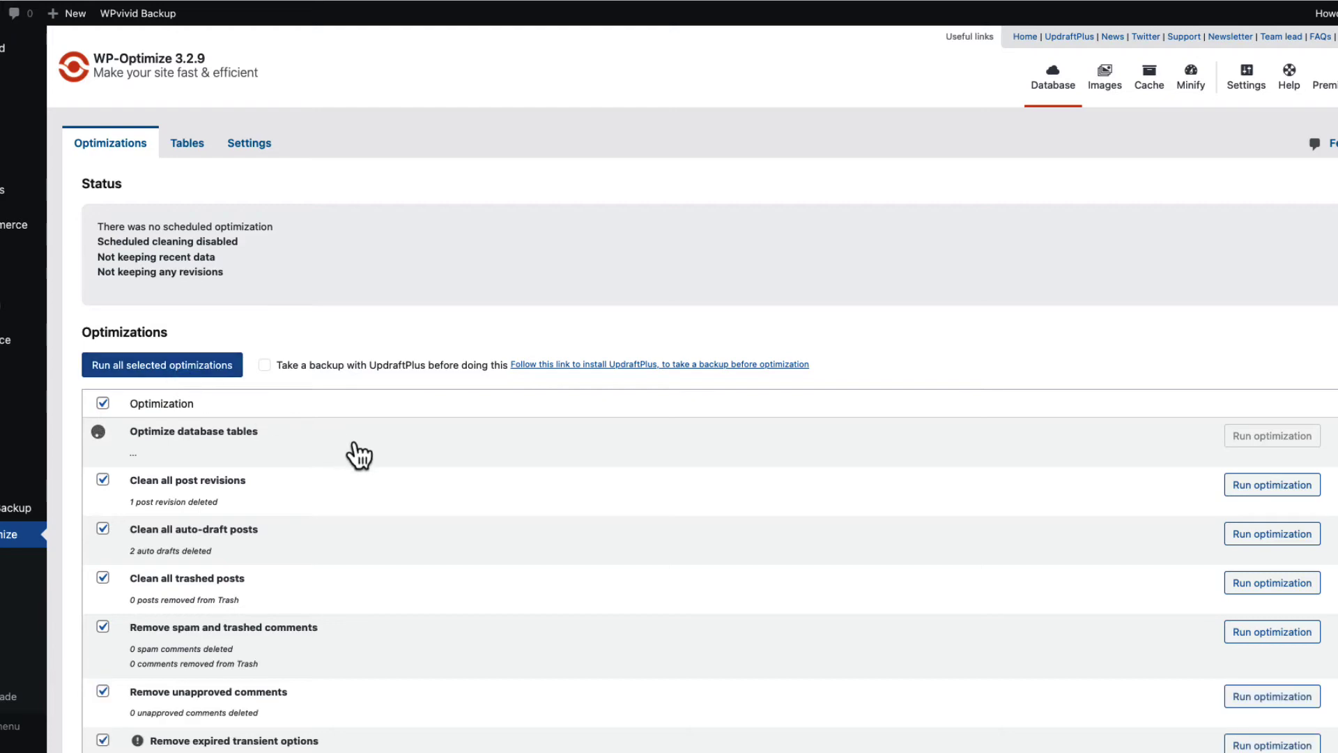
{"action": "scroll", "coordinate": [446, 457], "scroll_direction": "down", "scroll_amount": 3}
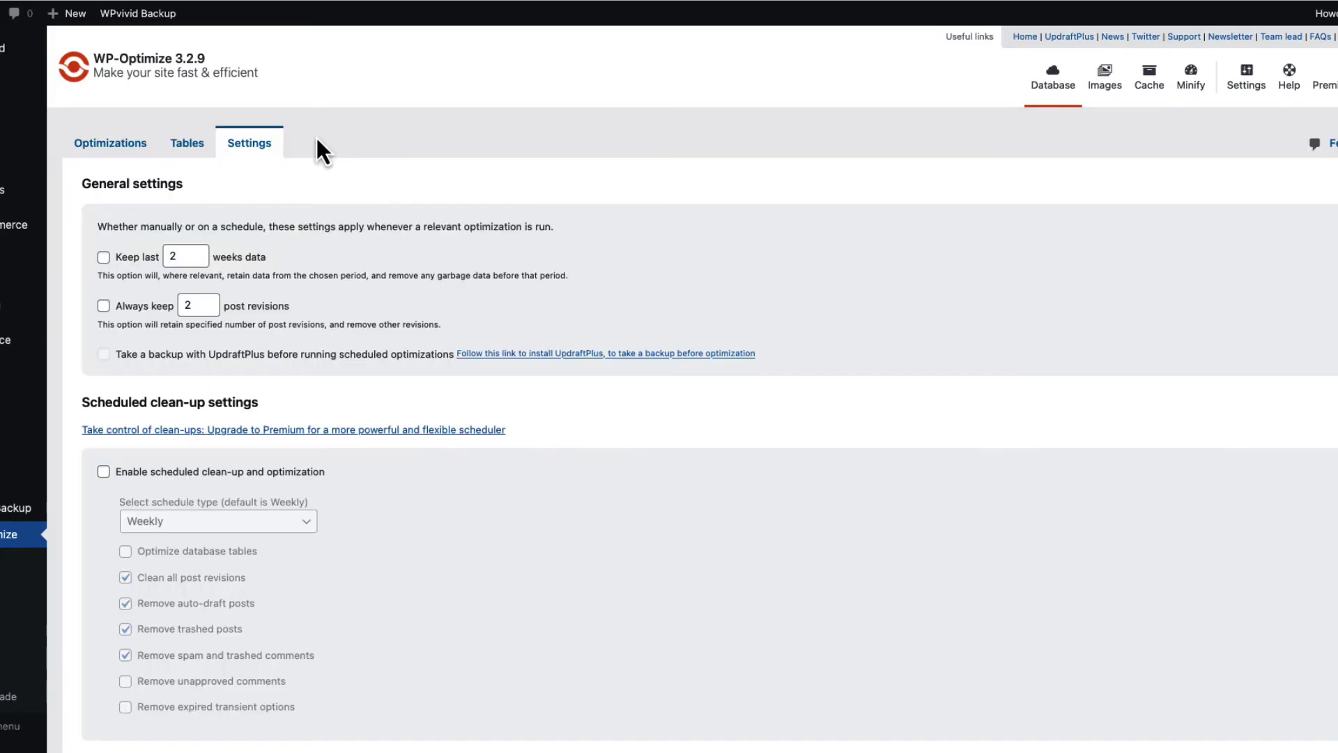
Enable scheduled clean-up and optimization, review the schedule types and keep Weekly
{"action": "left_click", "coordinate": [103, 472]}
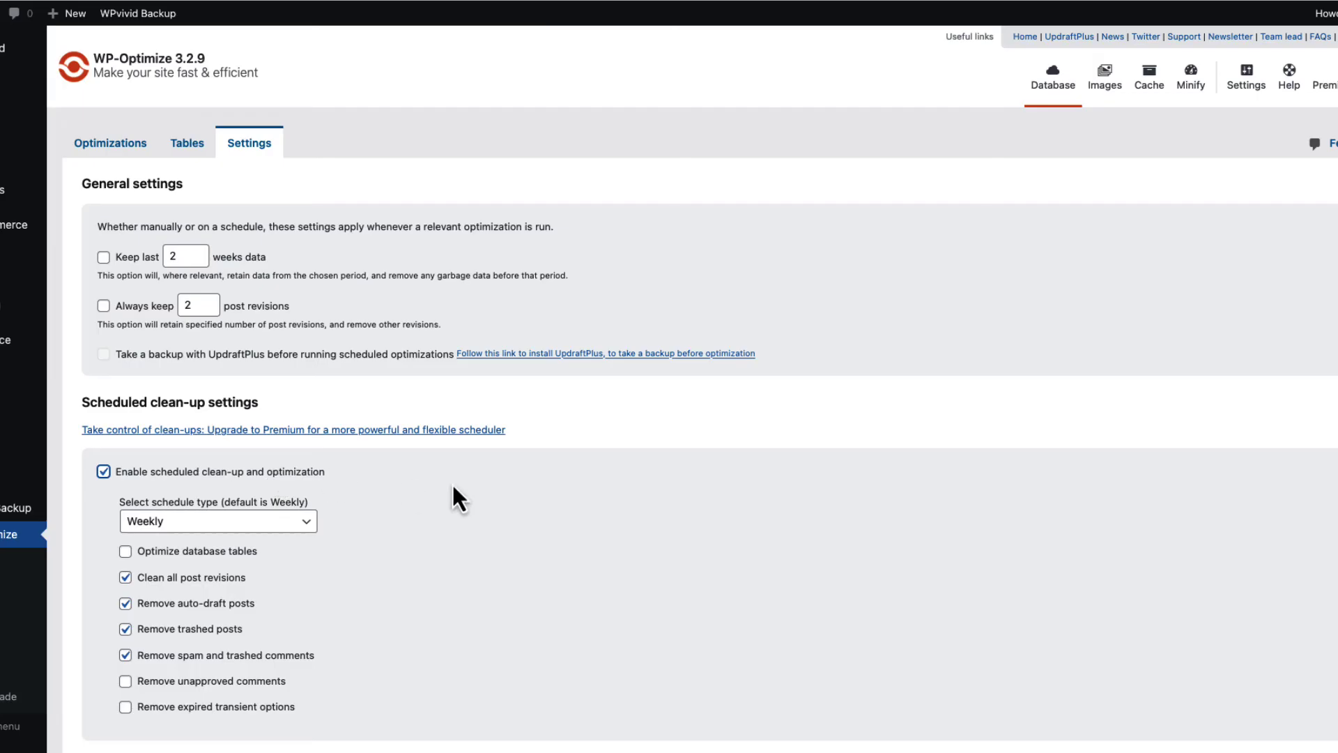
{"action": "left_click", "coordinate": [196, 523]}
{"action": "left_click", "coordinate": [194, 523]}
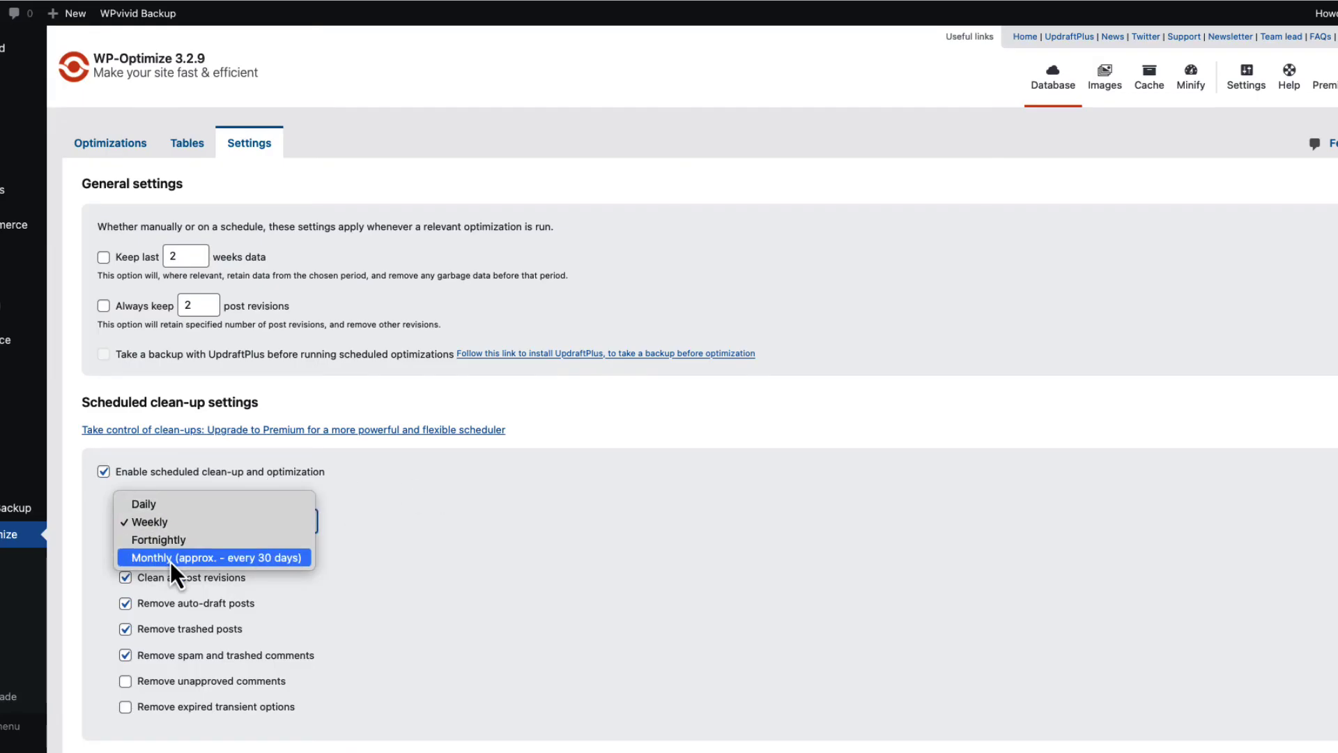
{"action": "left_click", "coordinate": [590, 444]}
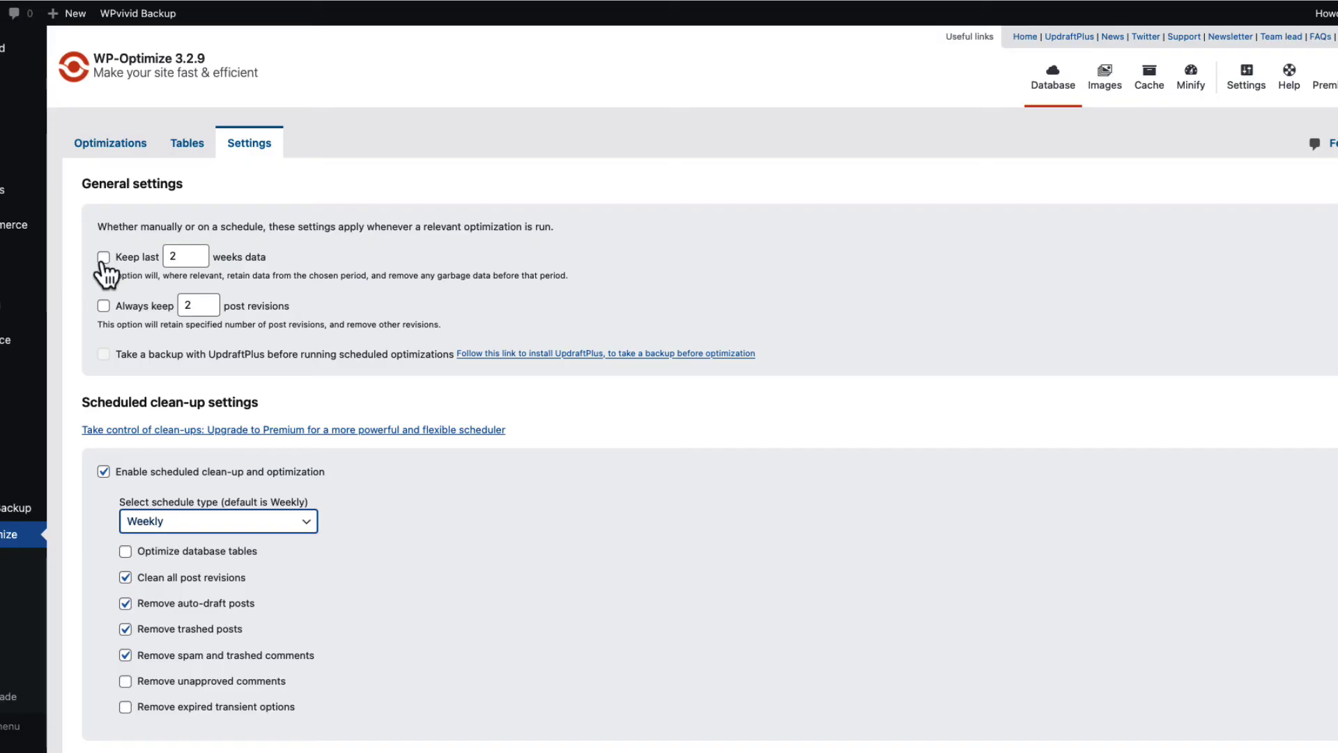
Set the weeks-of-data value to 4, enable always keeping 3 post revisions, and return to the optimizations overview
{"action": "left_click", "coordinate": [198, 252]}
{"action": "left_click", "coordinate": [196, 252]}
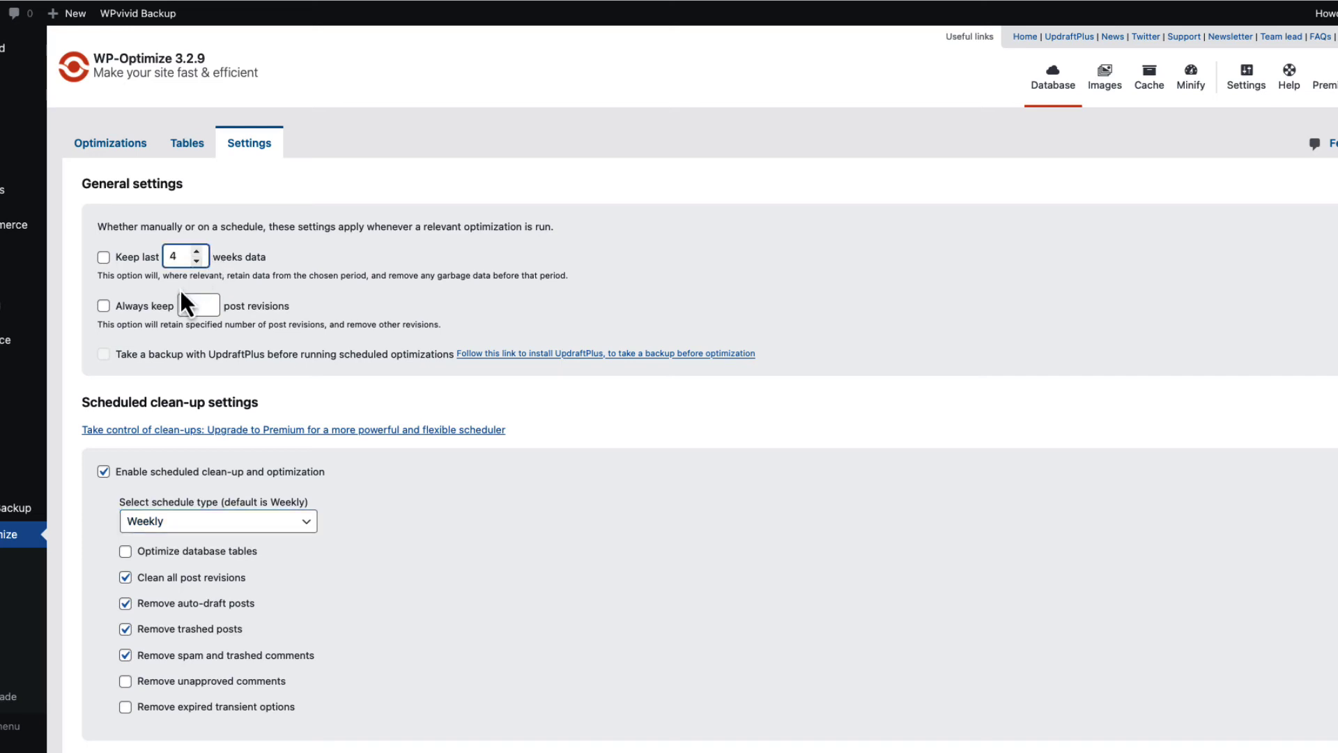
{"action": "left_click", "coordinate": [104, 306]}
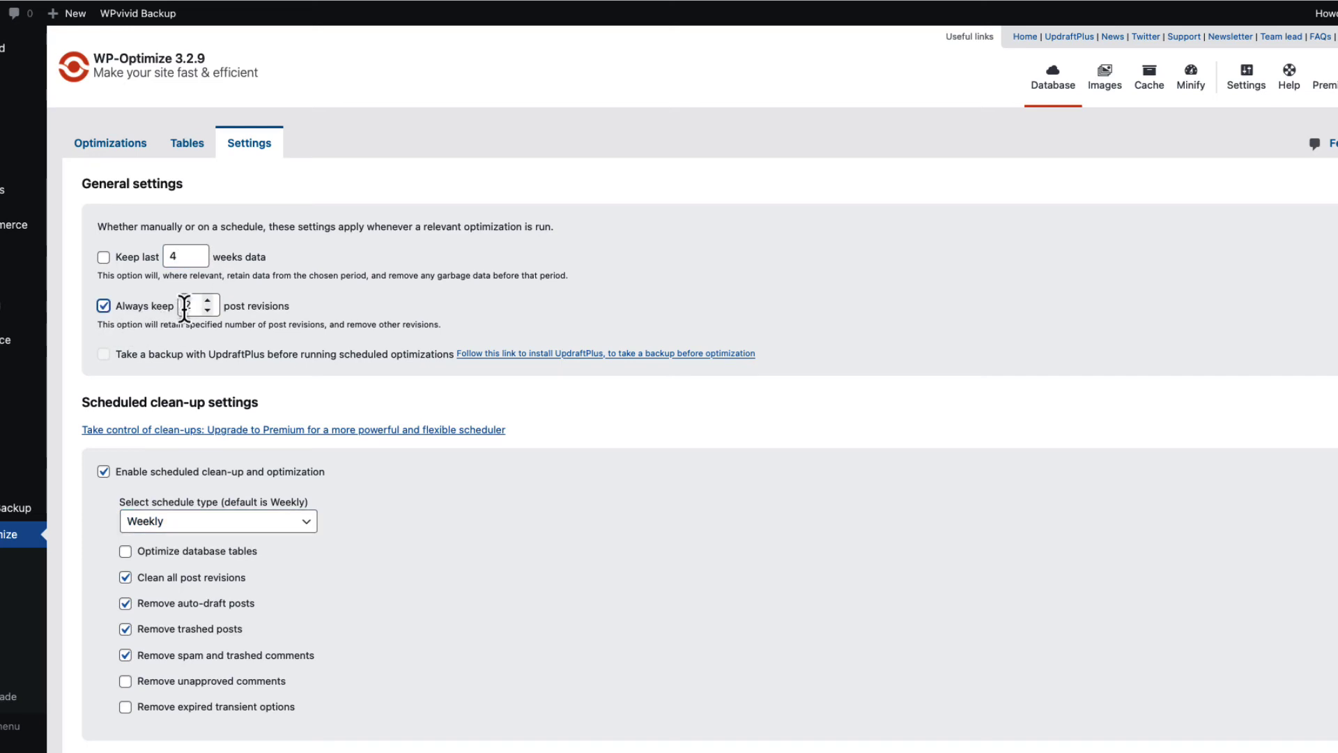
{"action": "left_click", "coordinate": [209, 301]}
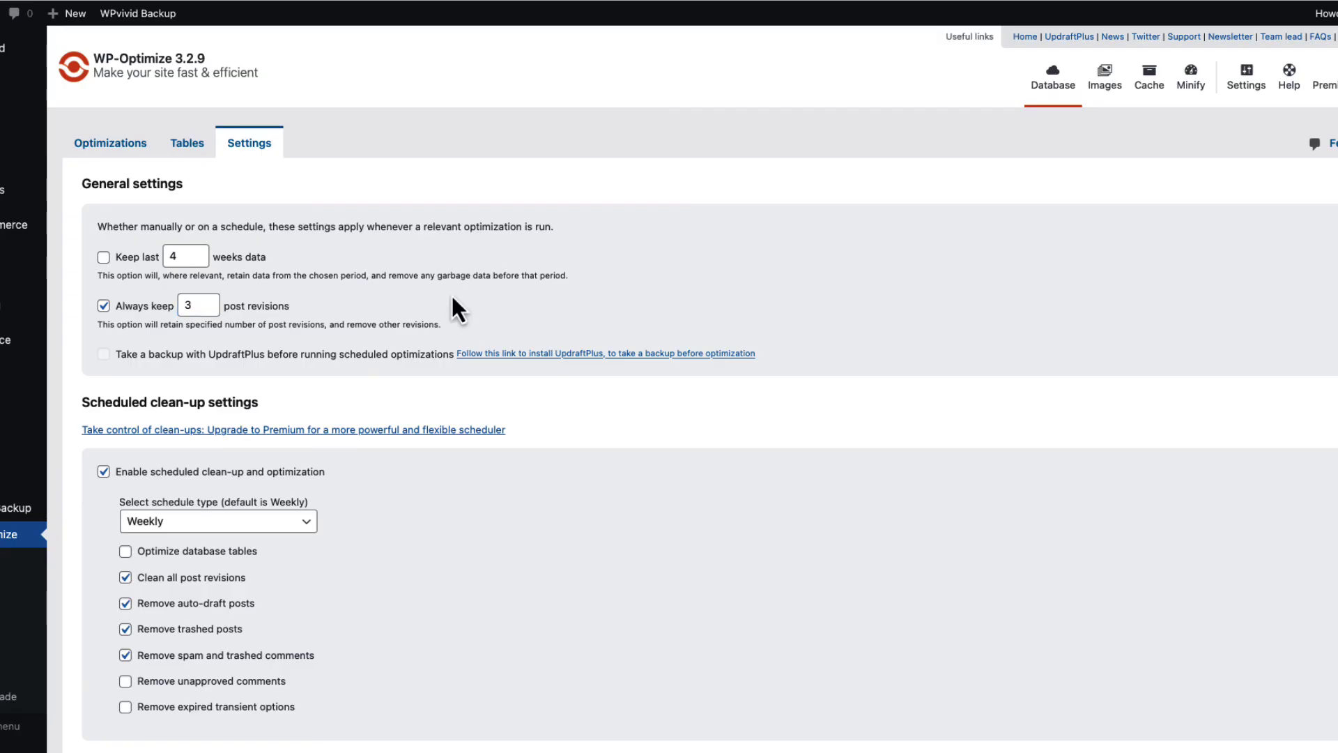
{"action": "left_click", "coordinate": [120, 147]}
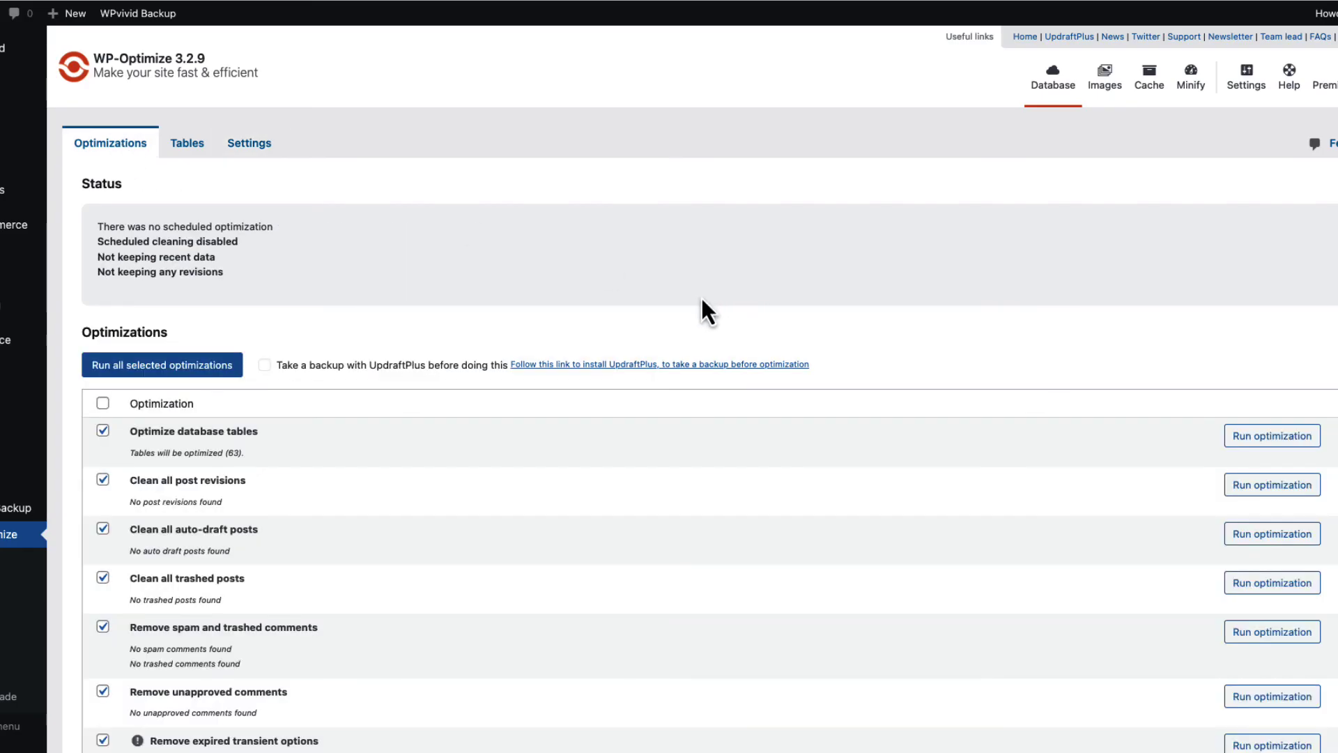